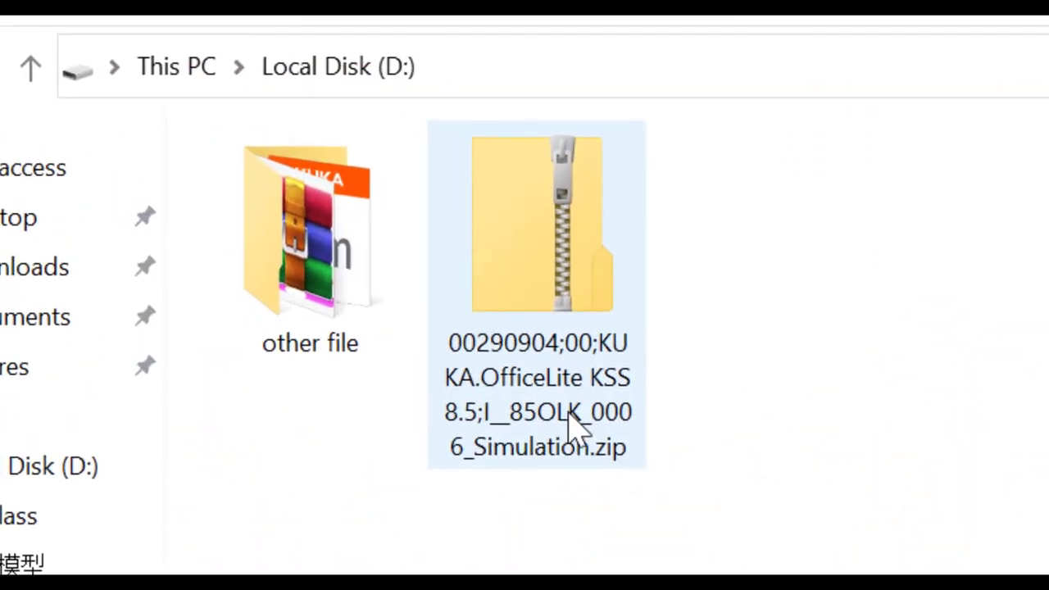
Extract the OfficeLite simulation zip and open its I__85OLK_0006_Simulation subfolder
right_click(574, 242)
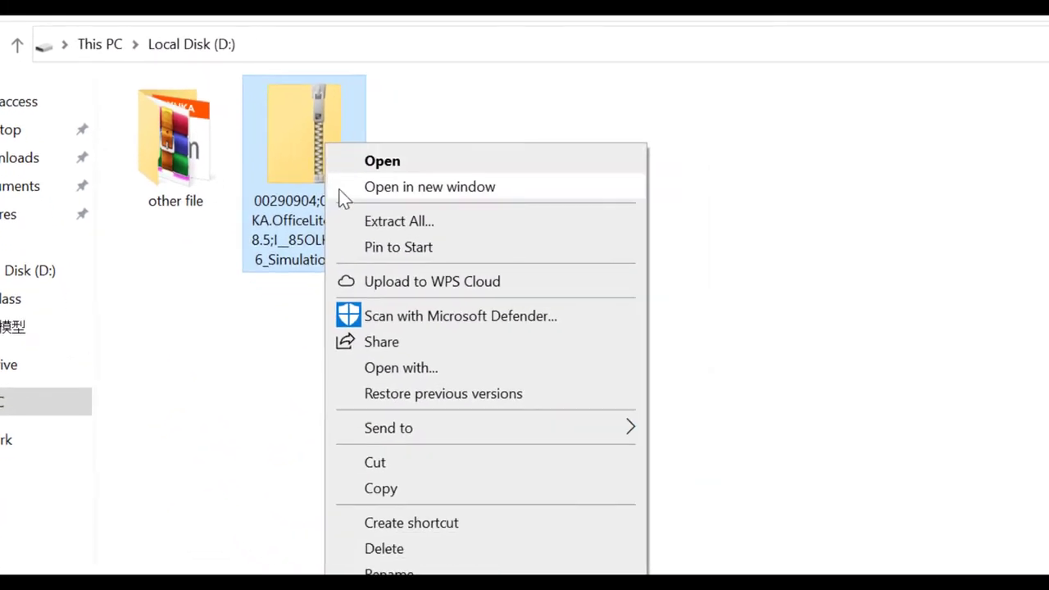
click(443, 221)
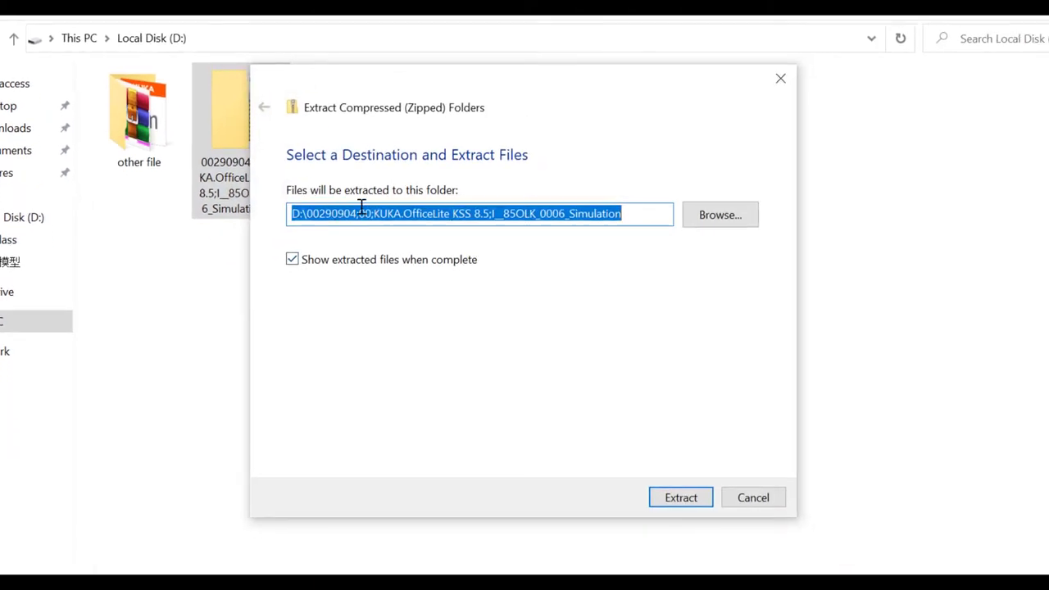
click(681, 500)
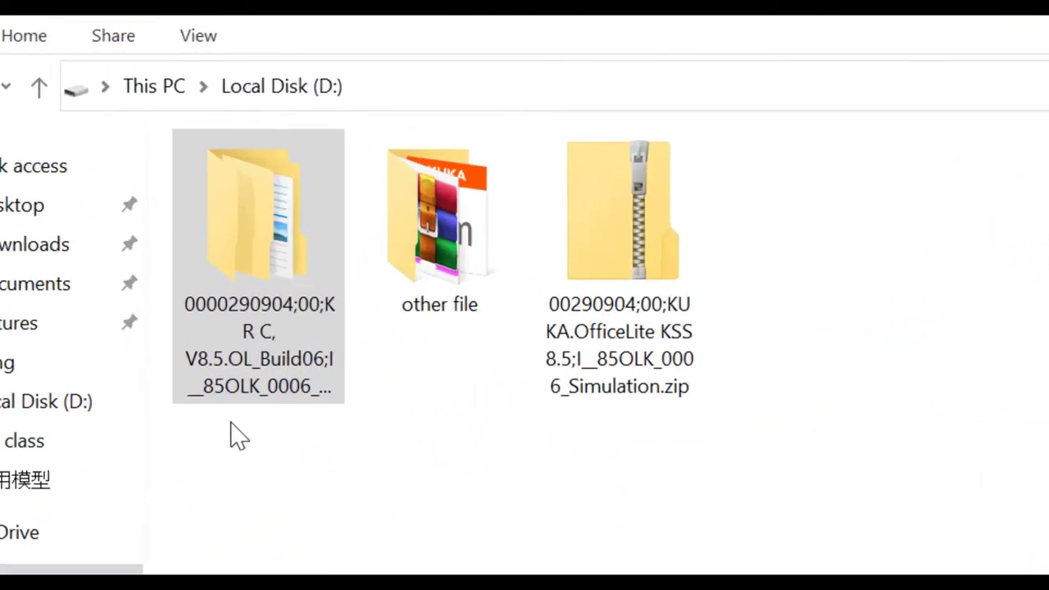
click(192, 188)
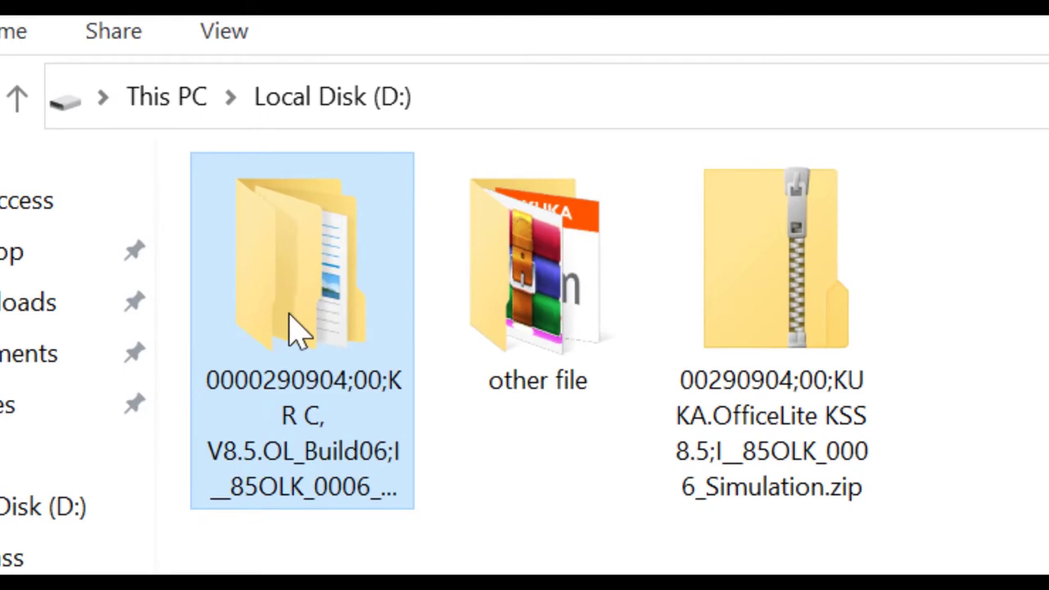
double_click(297, 330)
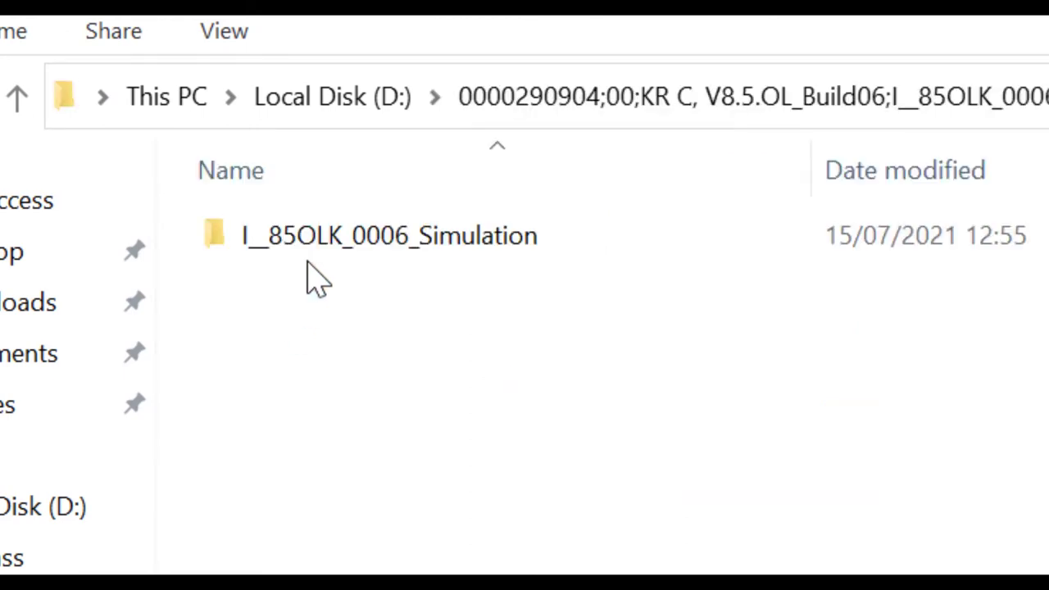
double_click(315, 258)
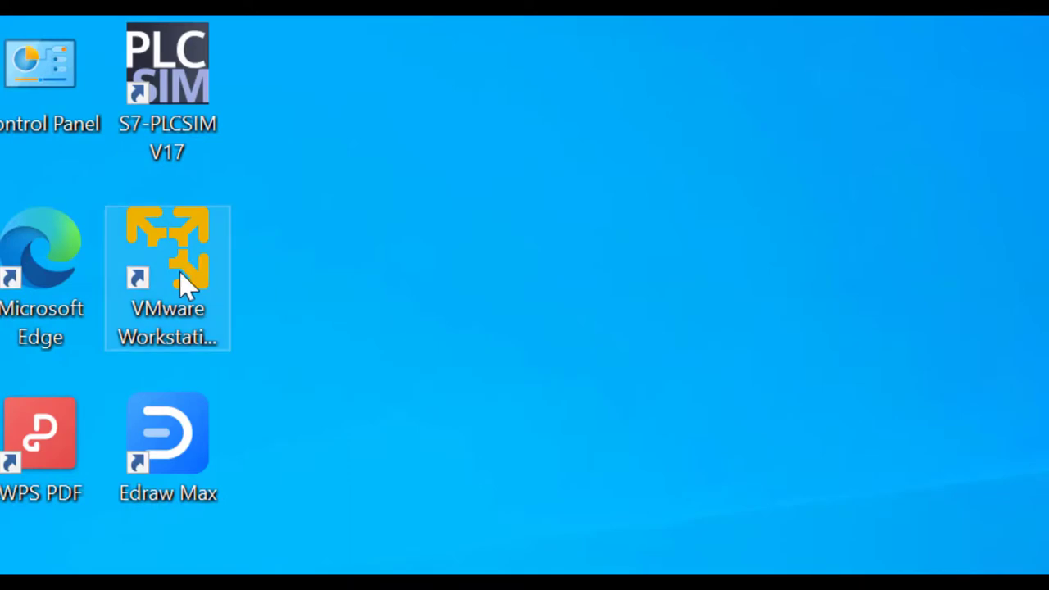
Launch VMware Workstation Player and select version 15.0 on the Player download page
double_click(179, 275)
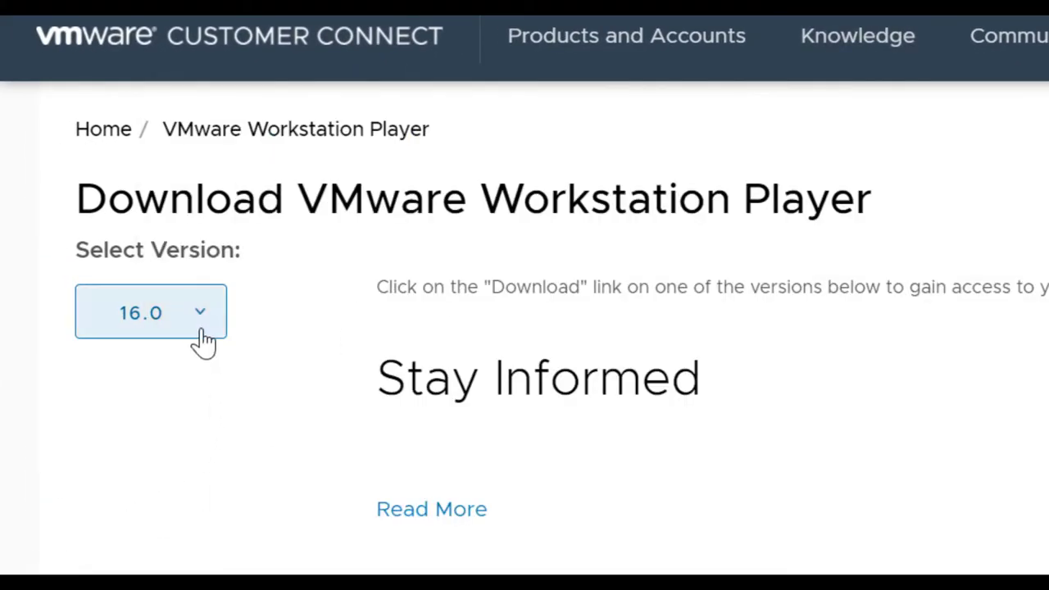
click(198, 331)
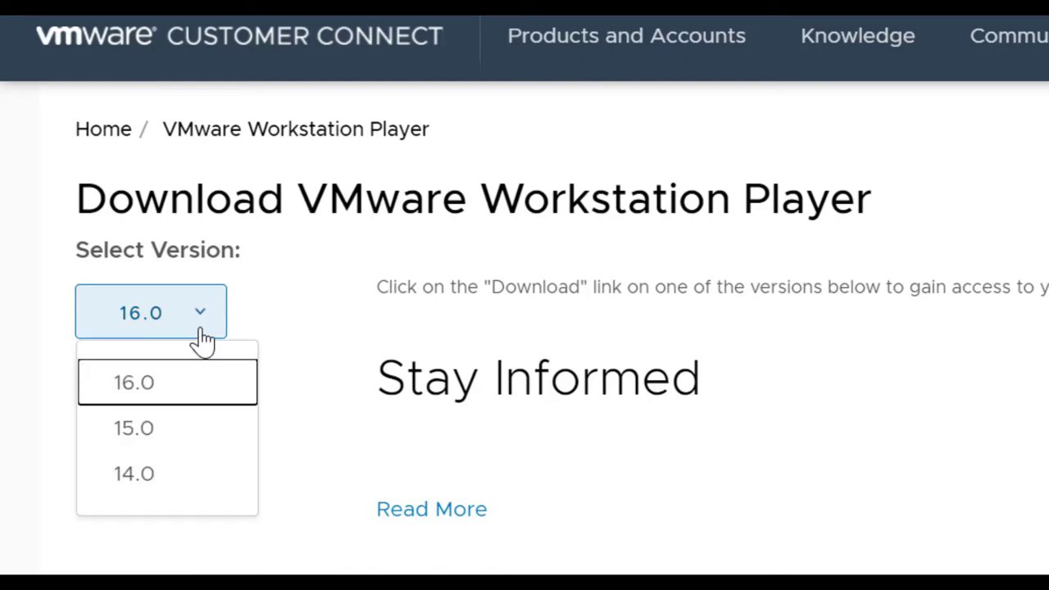
click(159, 432)
scroll(827, 495, down, 4)
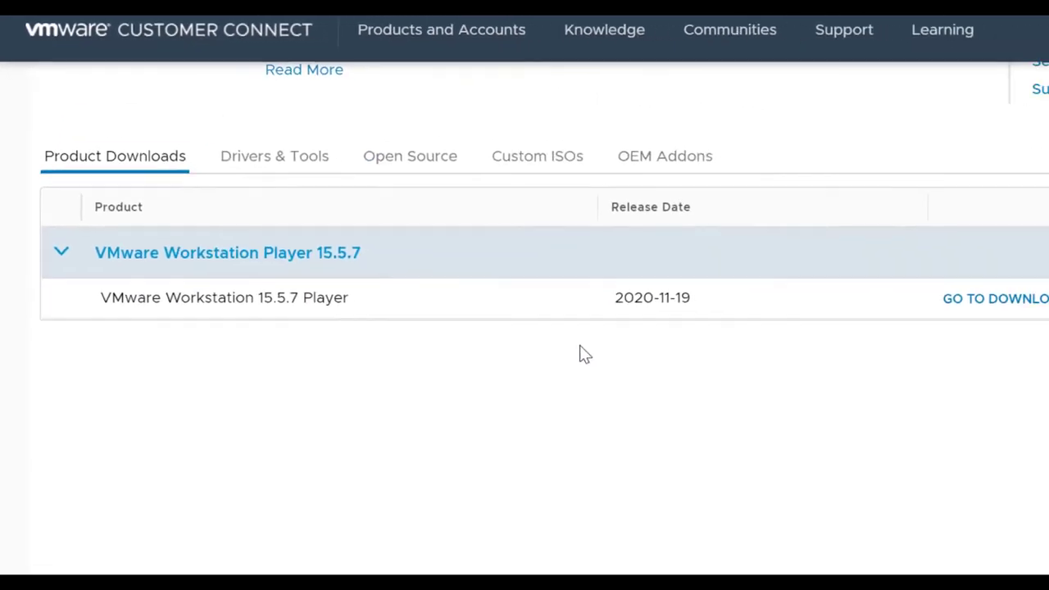
scroll(770, 427, up, 3)
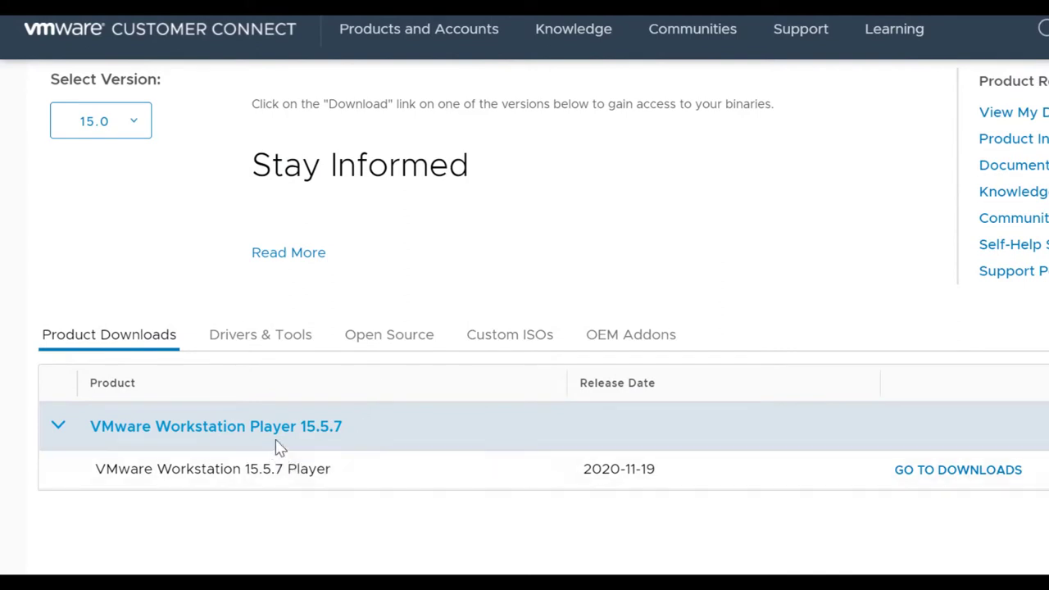
Go to the Workstation 15 Player downloads and switch to the 15.1.0 release
click(943, 480)
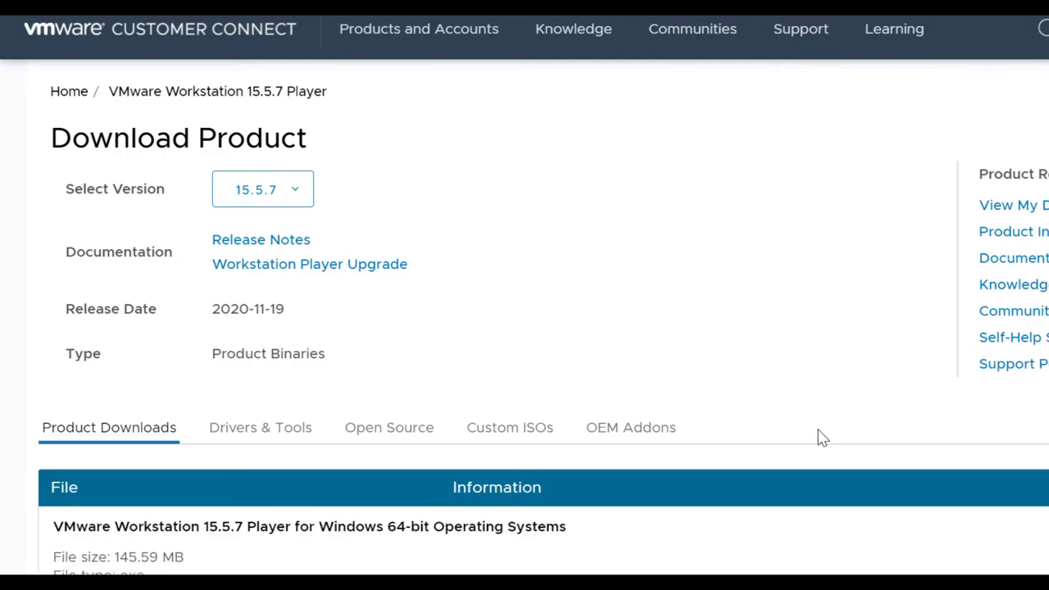
scroll(820, 436, down, 3)
scroll(819, 436, up, 3)
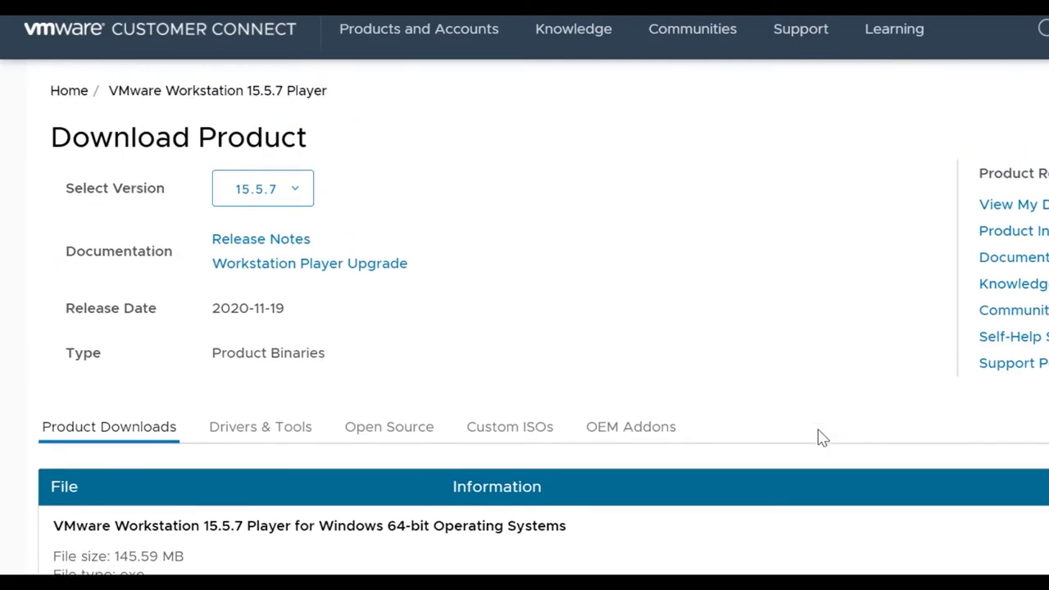
click(303, 193)
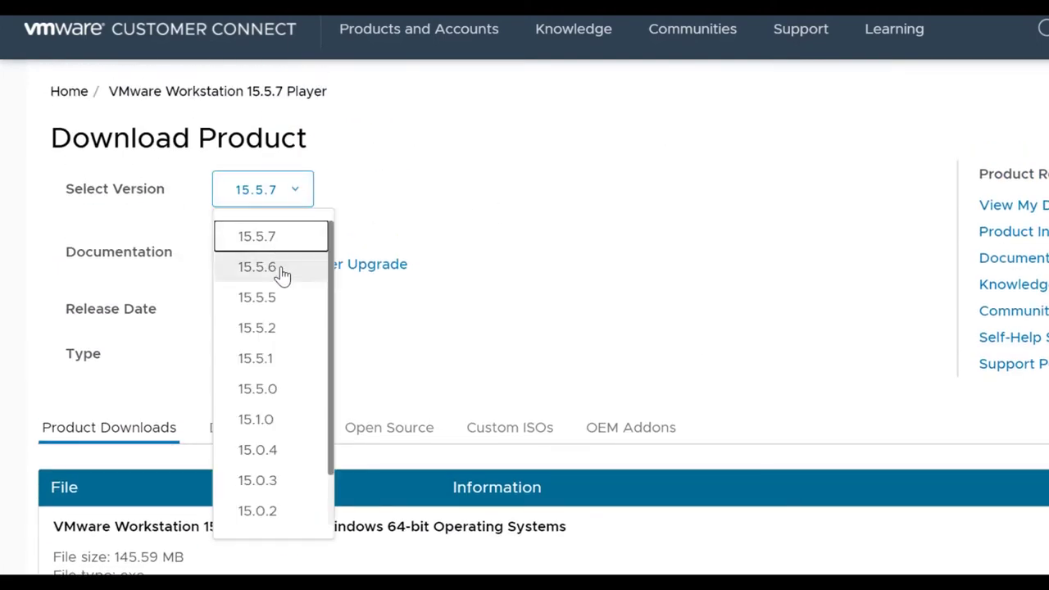
click(276, 432)
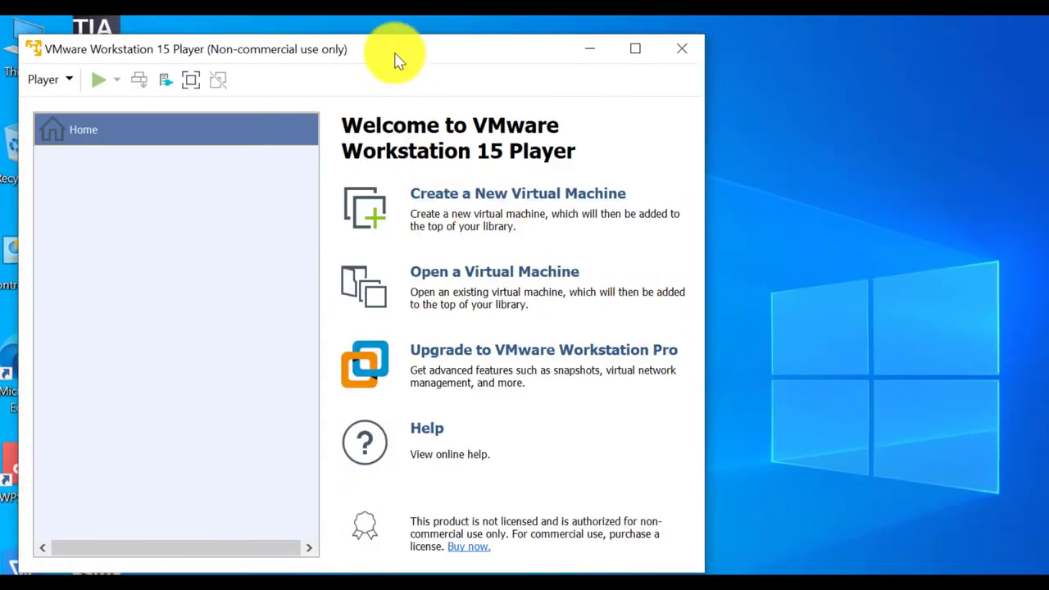
Maximize Player and open KR C, V8.5.OL_Build06.vmx from the D: simulation folder
double_click(398, 51)
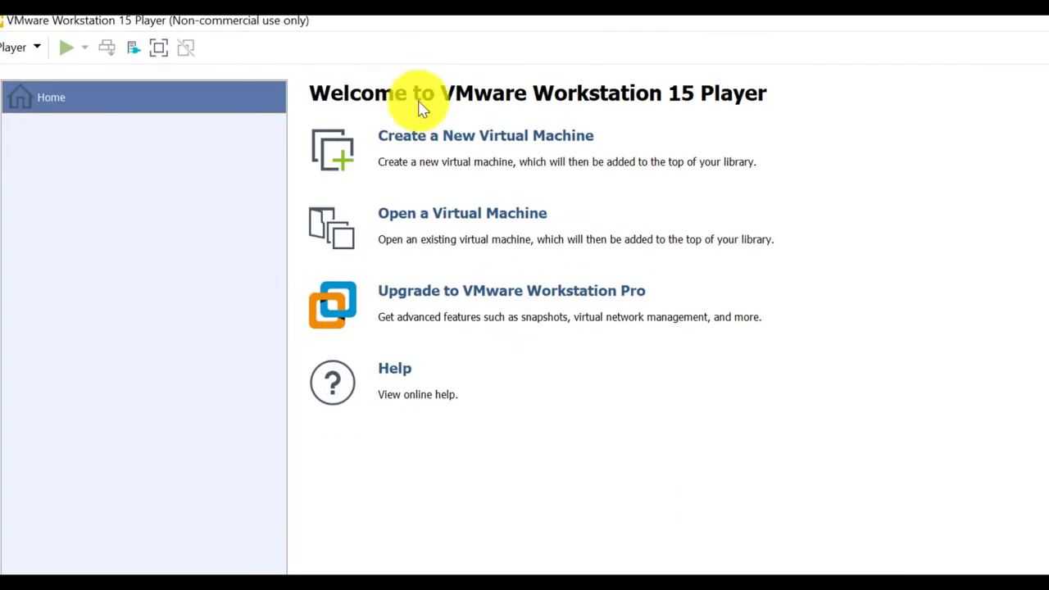
click(429, 215)
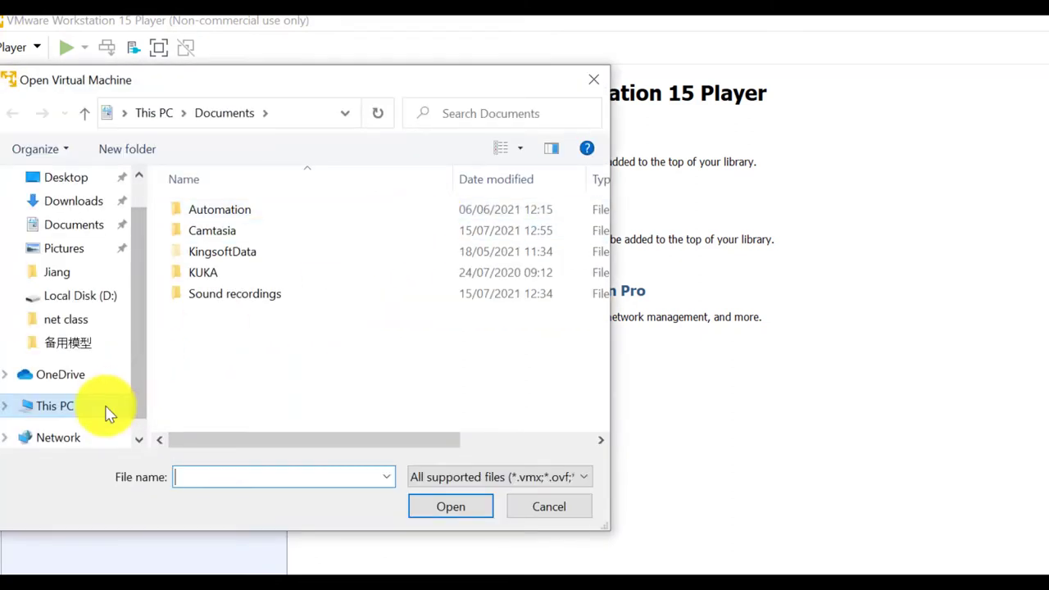
click(109, 410)
scroll(234, 344, down, 5)
click(279, 374)
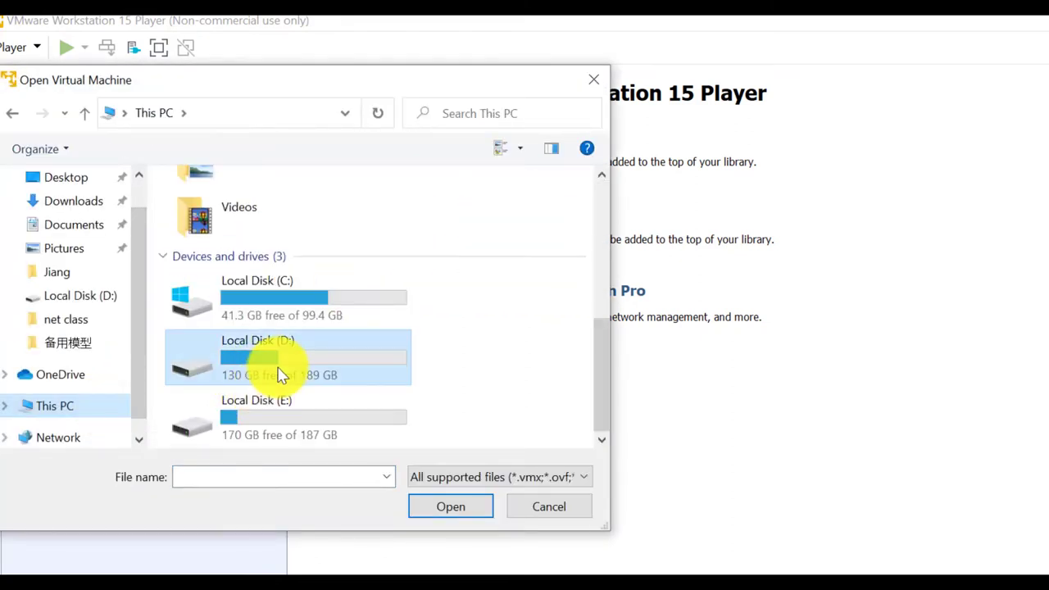
double_click(279, 375)
double_click(279, 215)
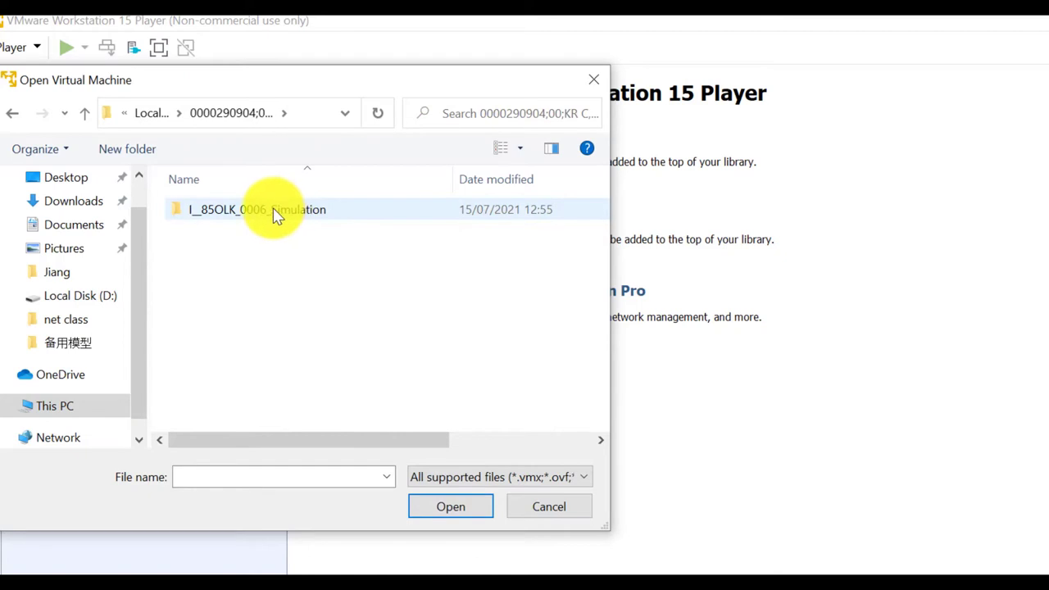
double_click(275, 211)
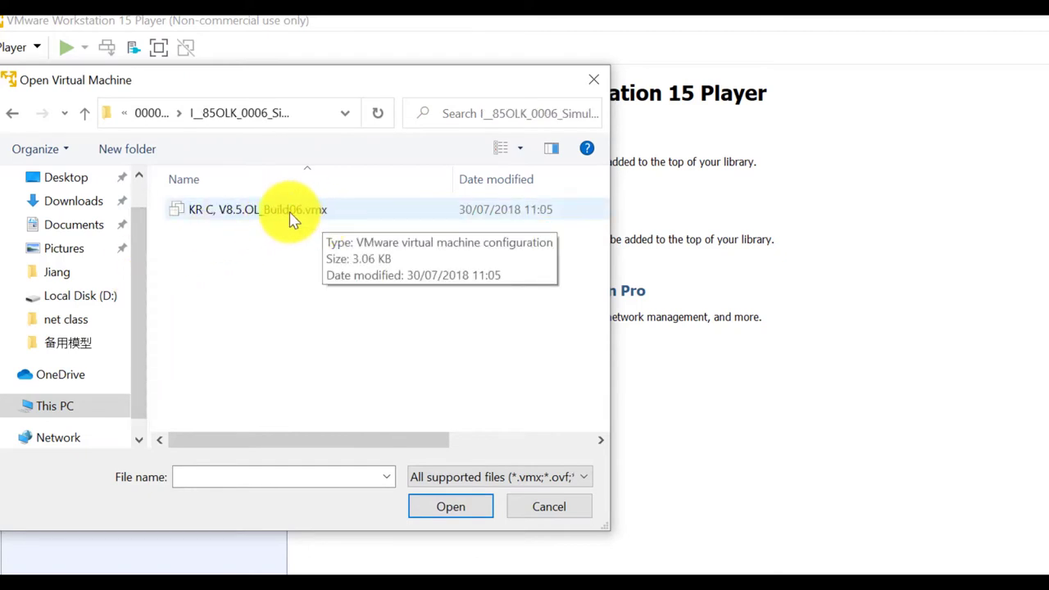
double_click(292, 216)
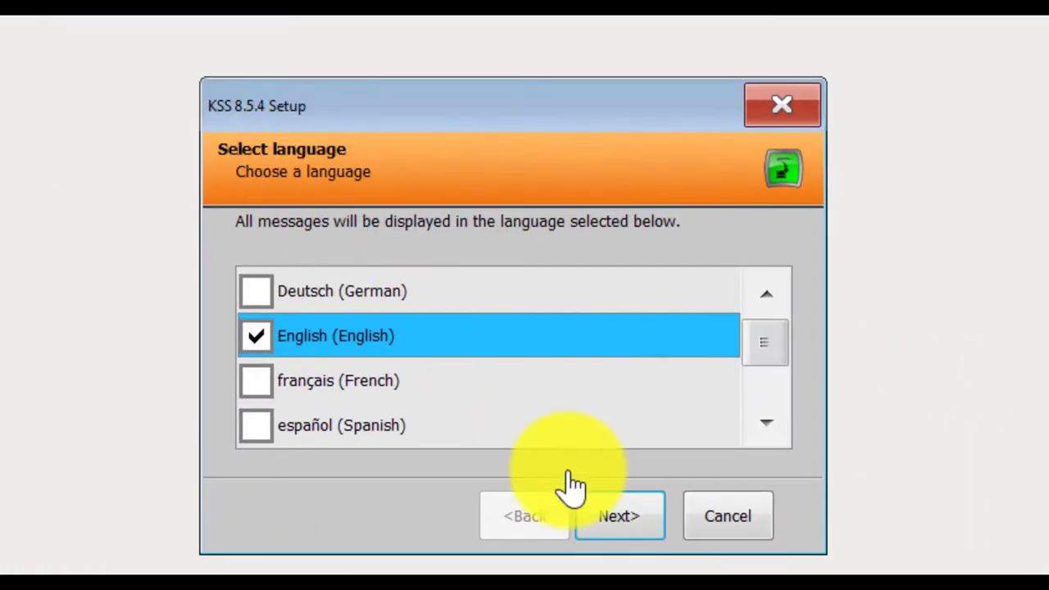
Keep English and advance KSS 8.5.4 Setup past the welcome page to start copying files
click(616, 508)
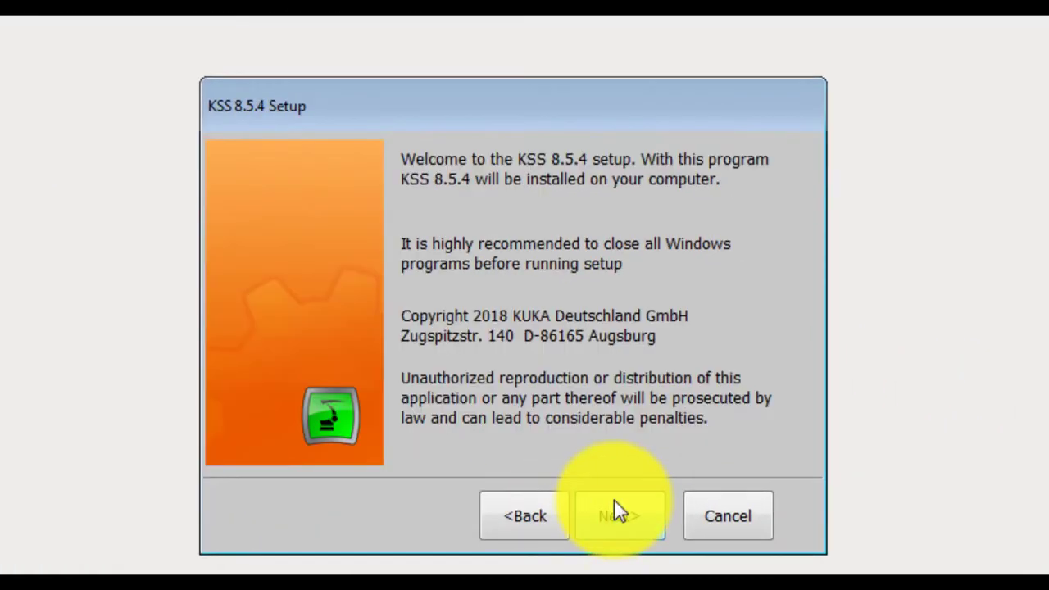
click(600, 528)
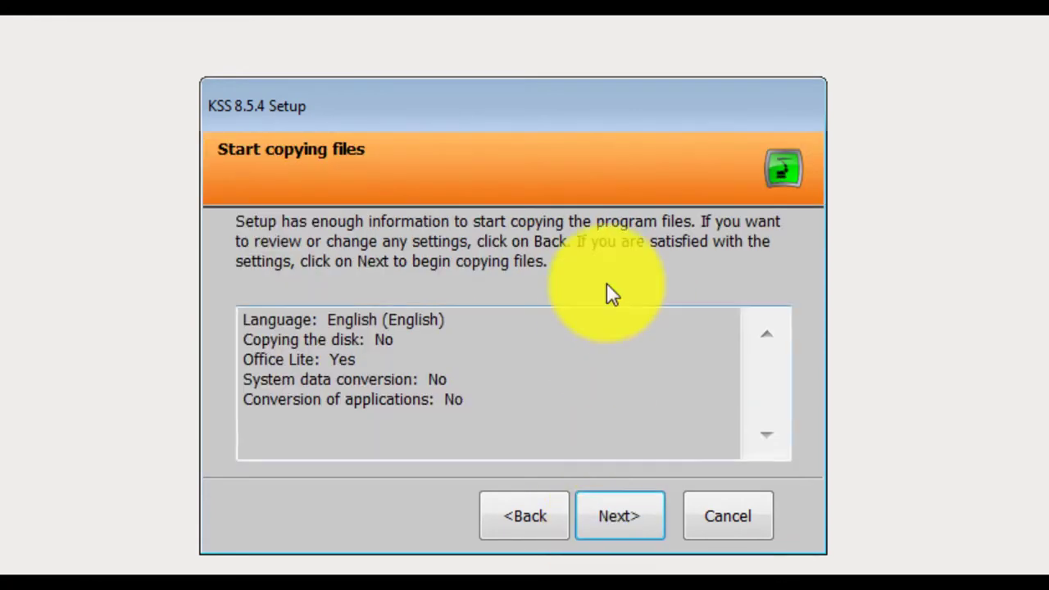
click(611, 514)
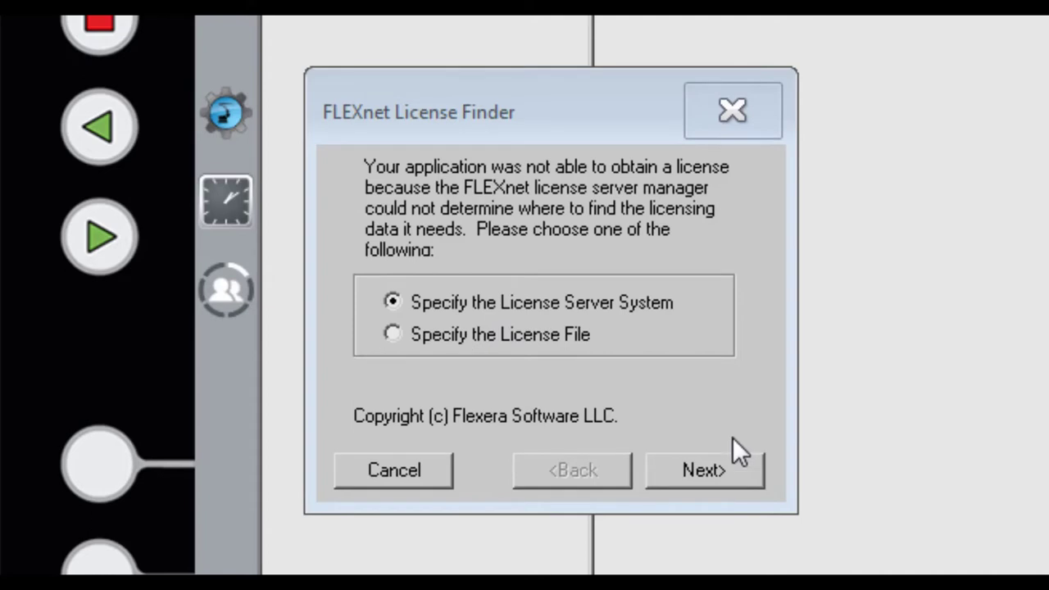
Specify license server 192.168.0.88 in FLEXnet License Finder and finish
click(720, 481)
click(605, 297)
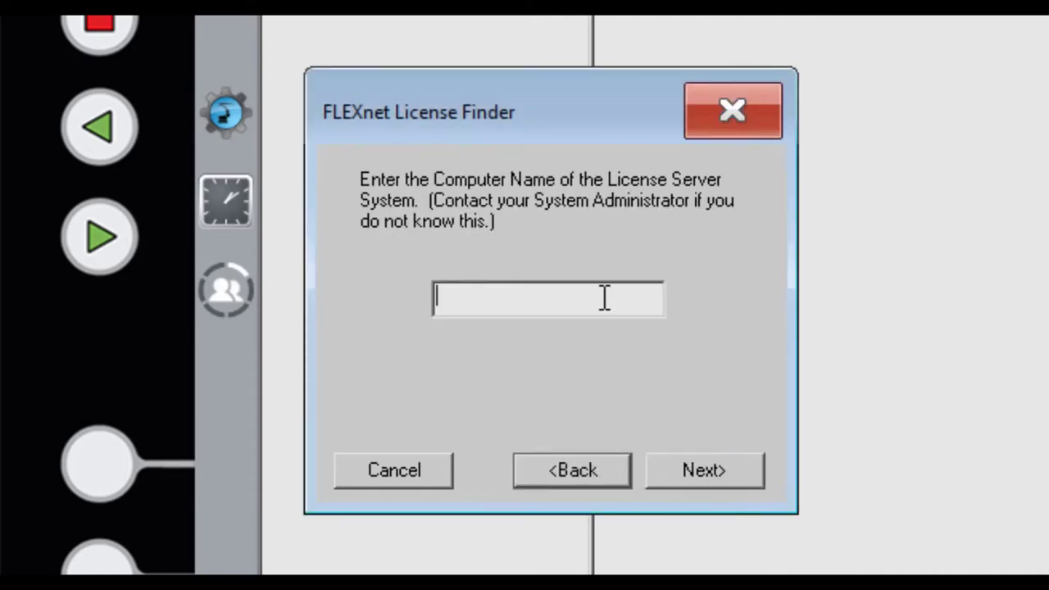
text(192.168.0.88)
click(672, 470)
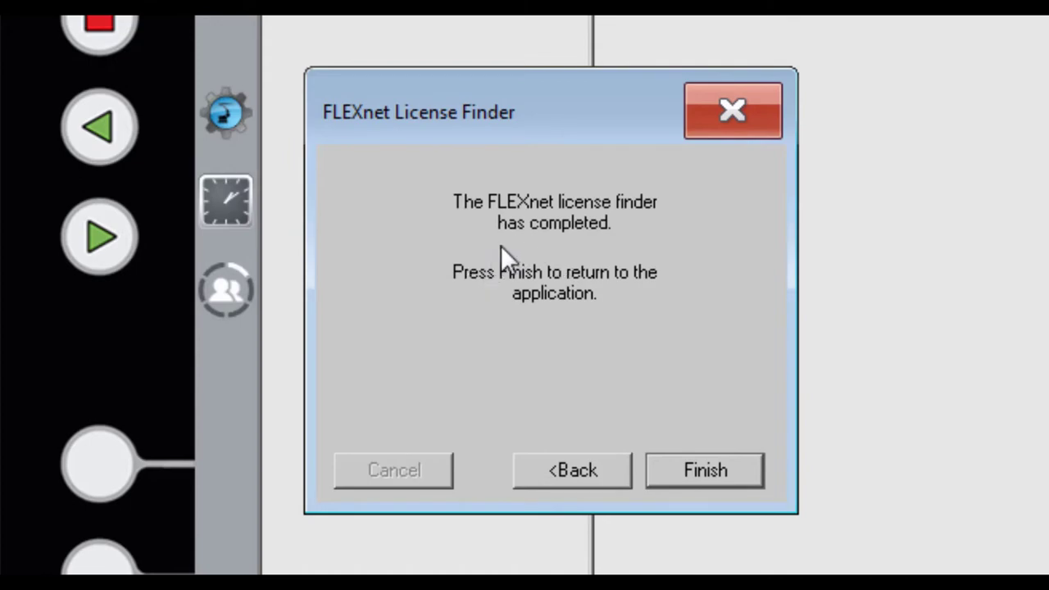
click(704, 471)
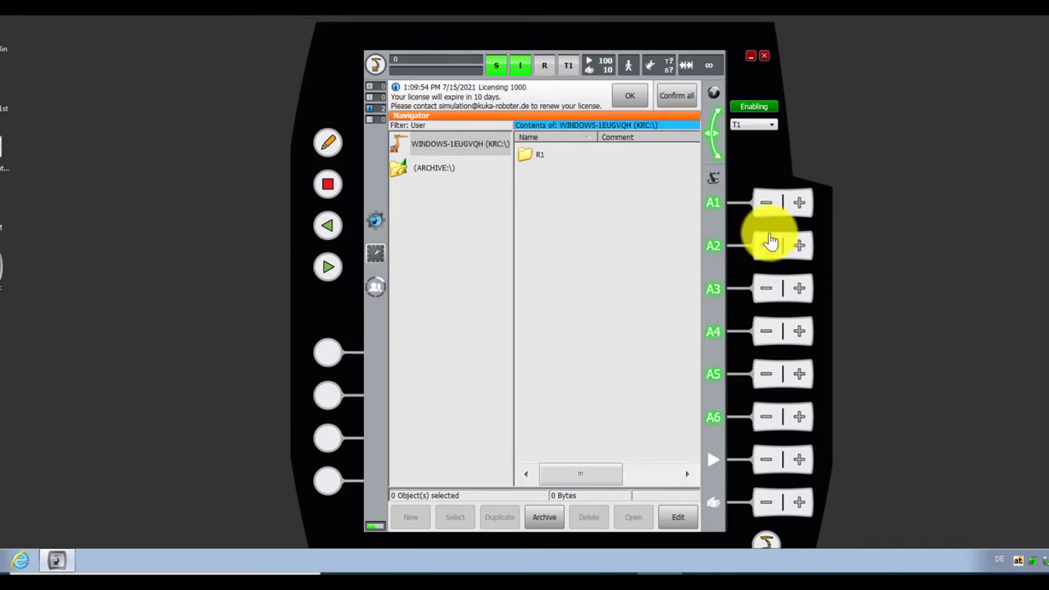
Switch the operating mode to Aut and back to T1, then open R1's Program folder
click(761, 124)
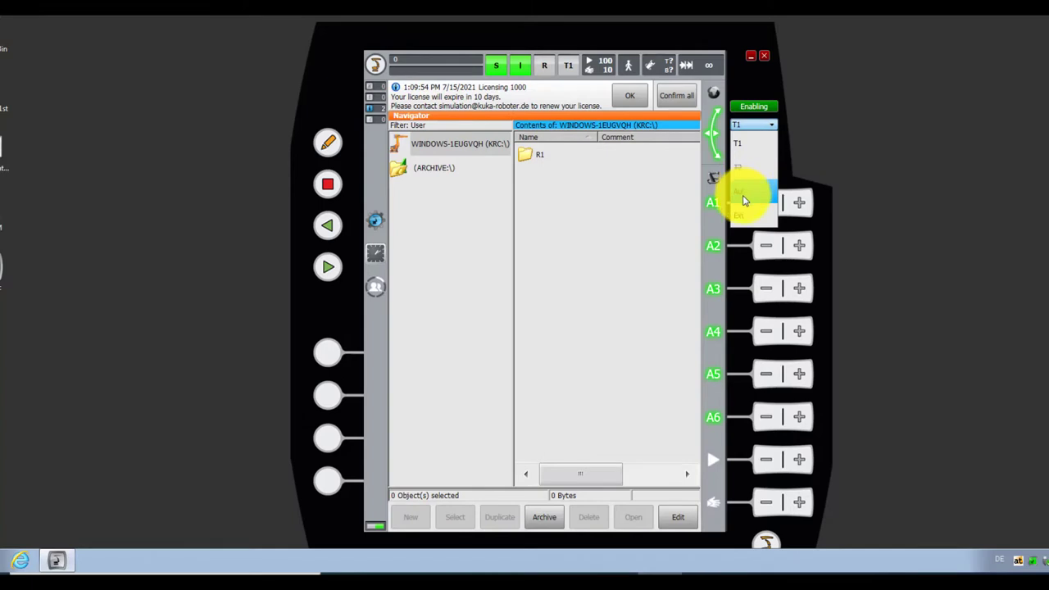
click(745, 197)
click(755, 131)
click(746, 145)
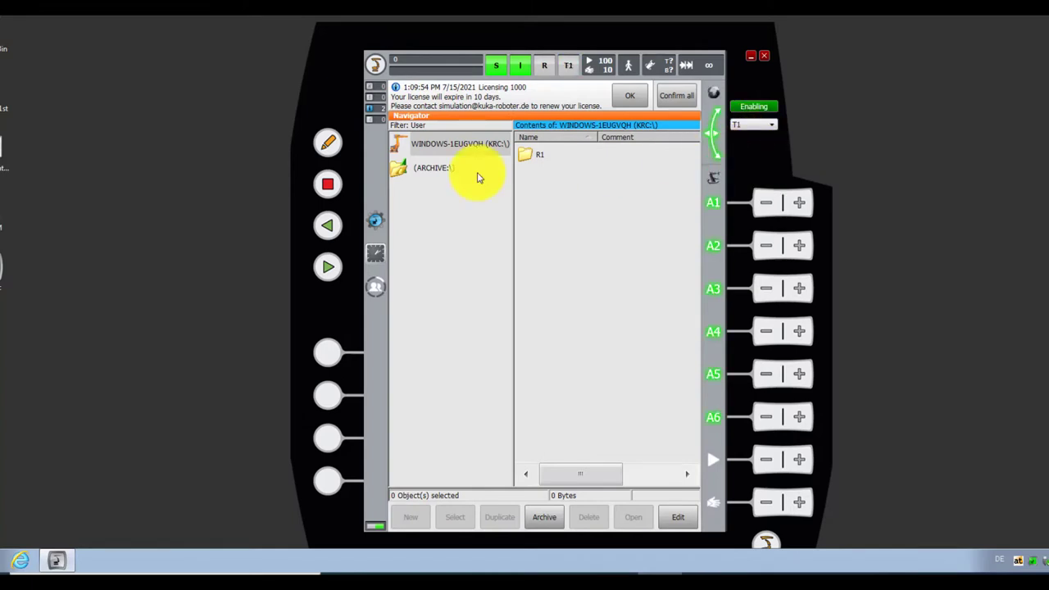
double_click(536, 158)
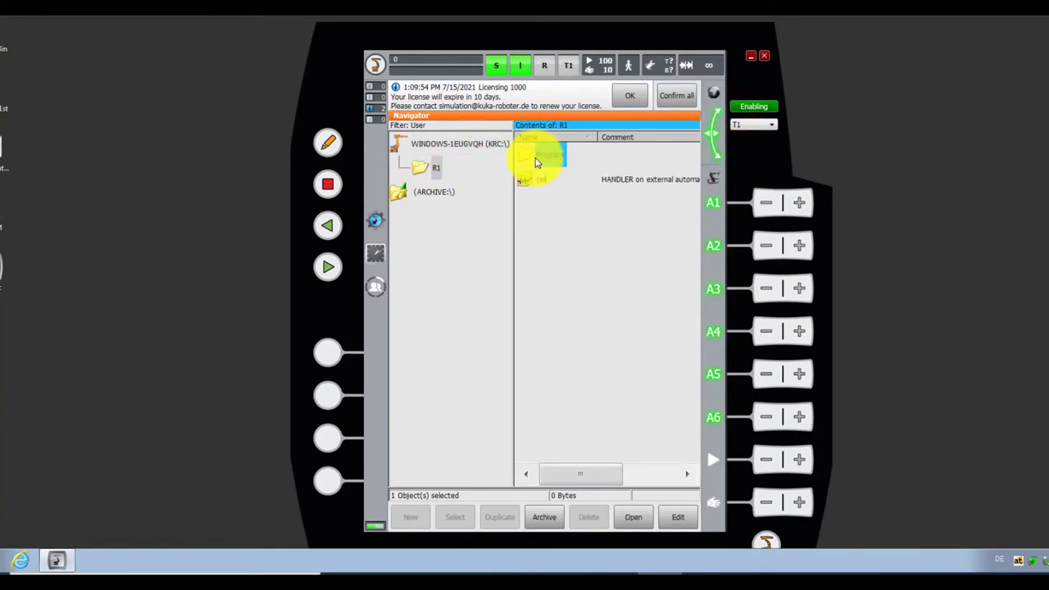
double_click(536, 156)
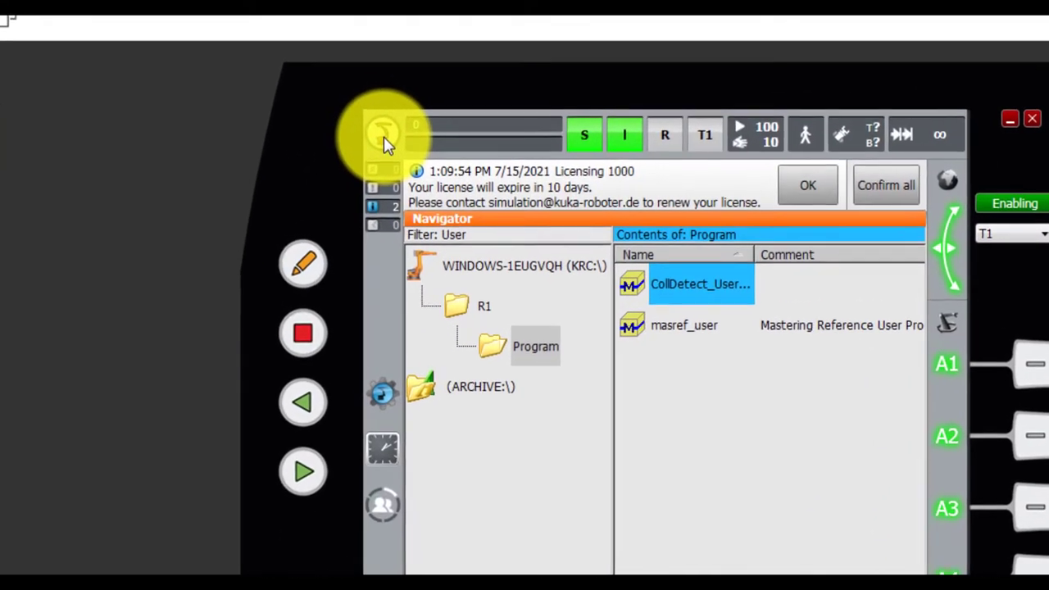
Open Help > Info and check the Robot tab for the KR210R2700 EXTRA C4 FLR data
click(376, 70)
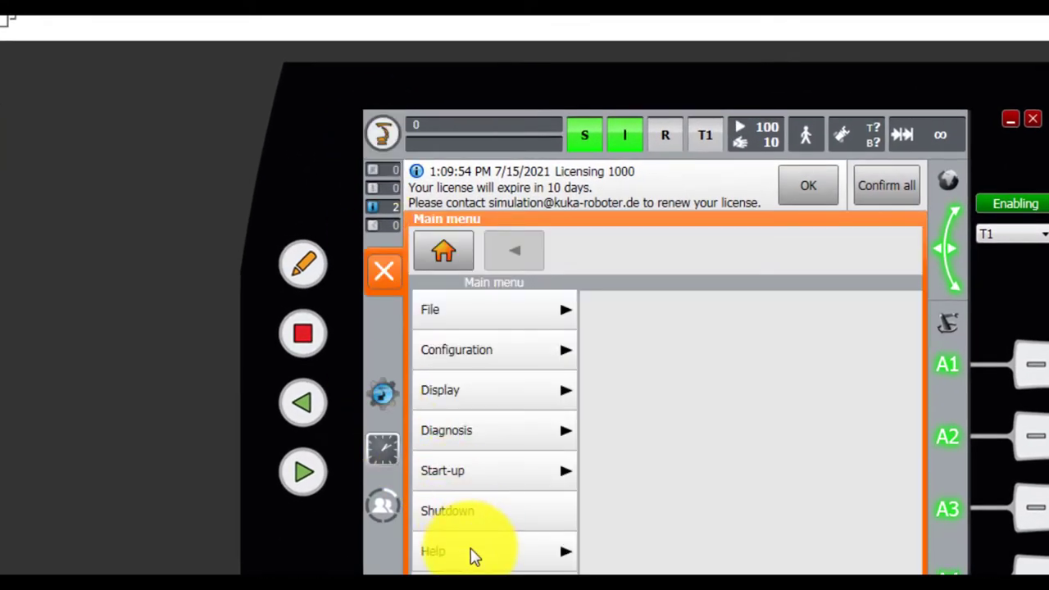
click(473, 554)
click(670, 323)
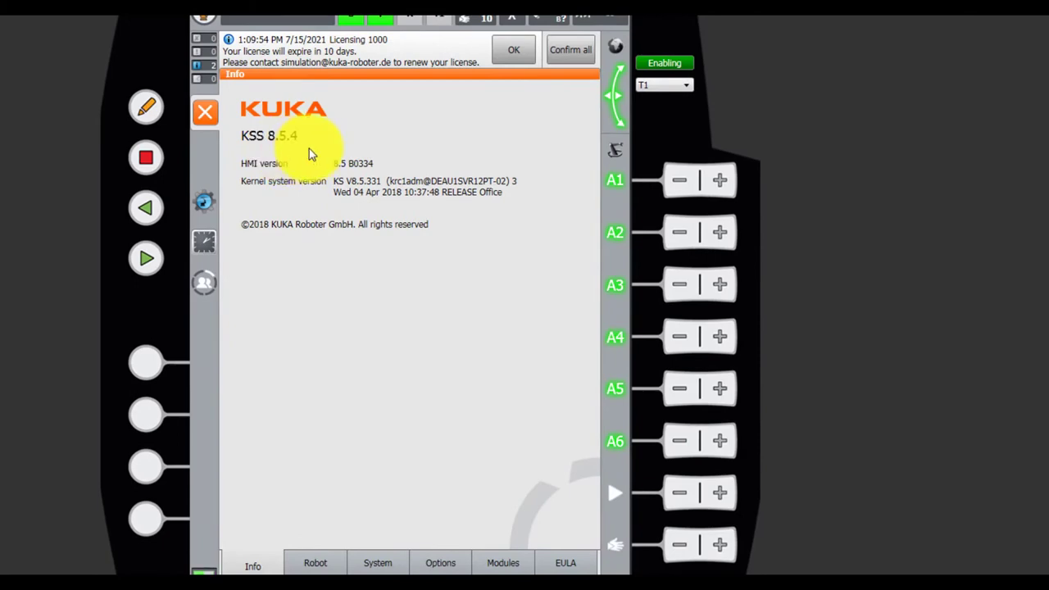
click(315, 563)
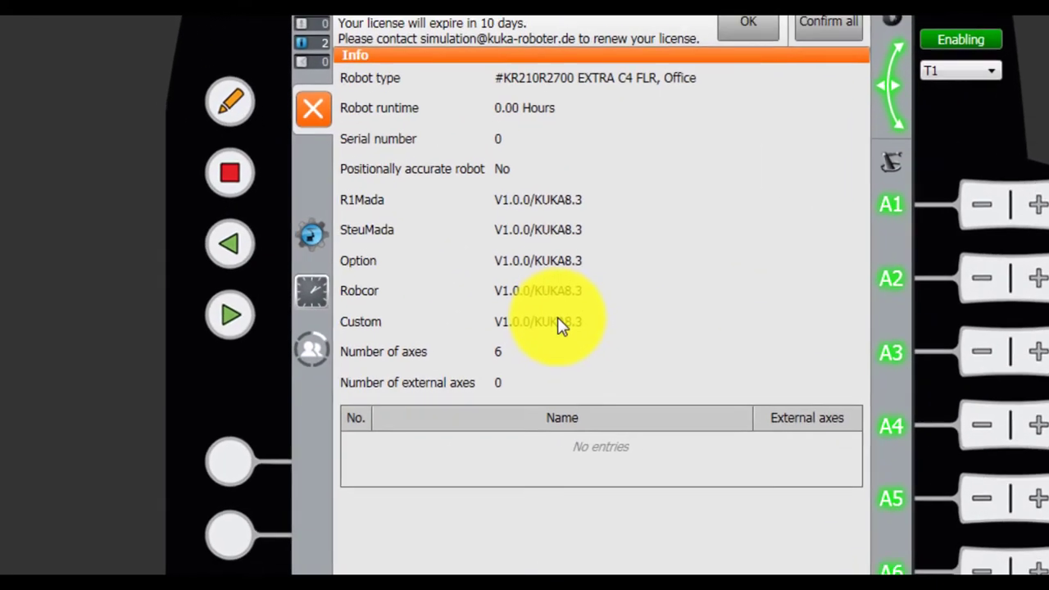
click(312, 354)
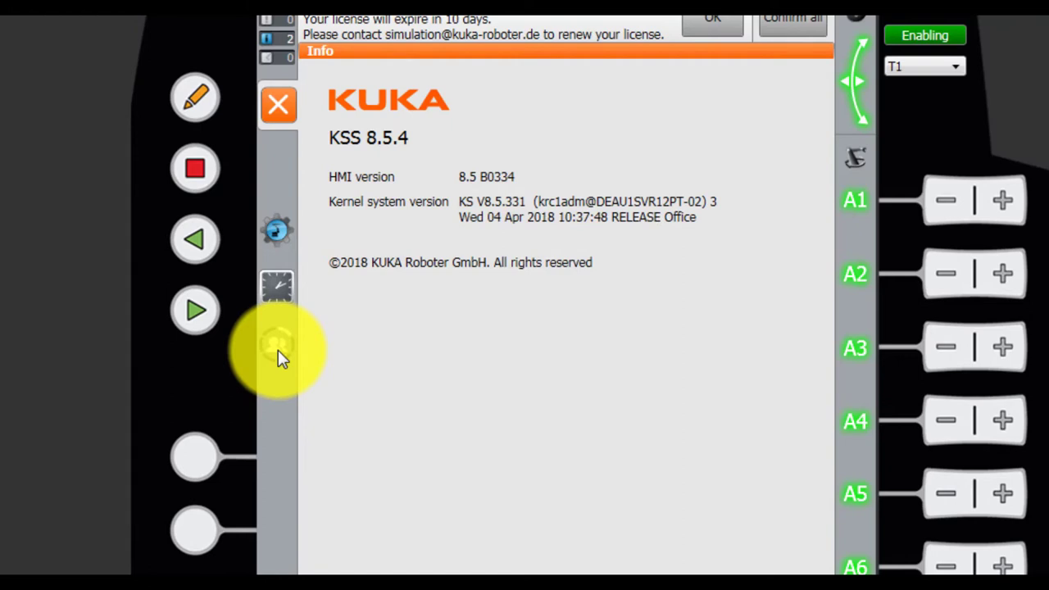
Log on as Expert with its password on the on-screen keyboard, then close the Info page
click(277, 349)
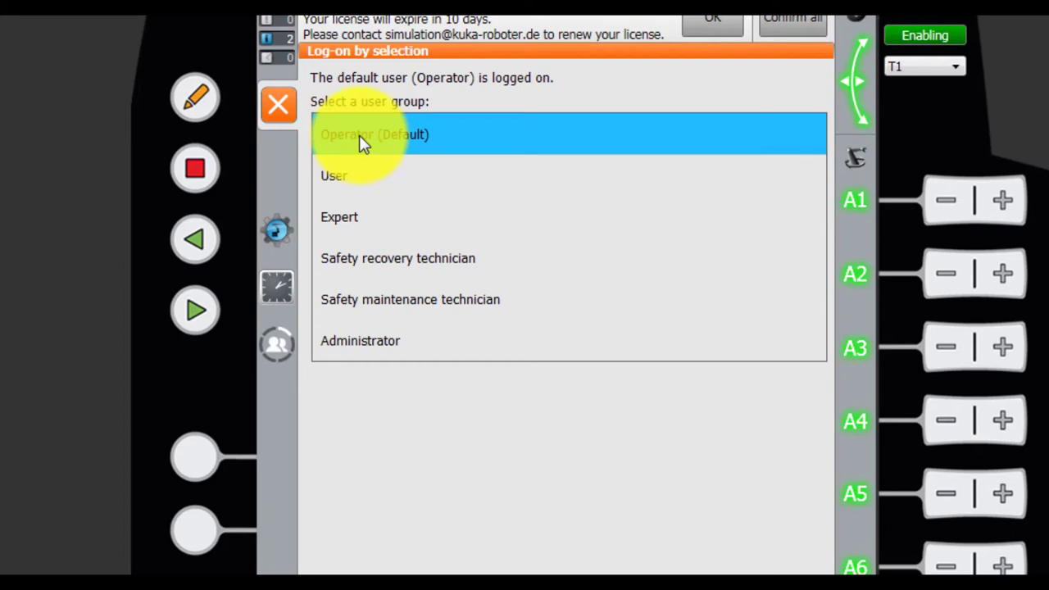
click(358, 223)
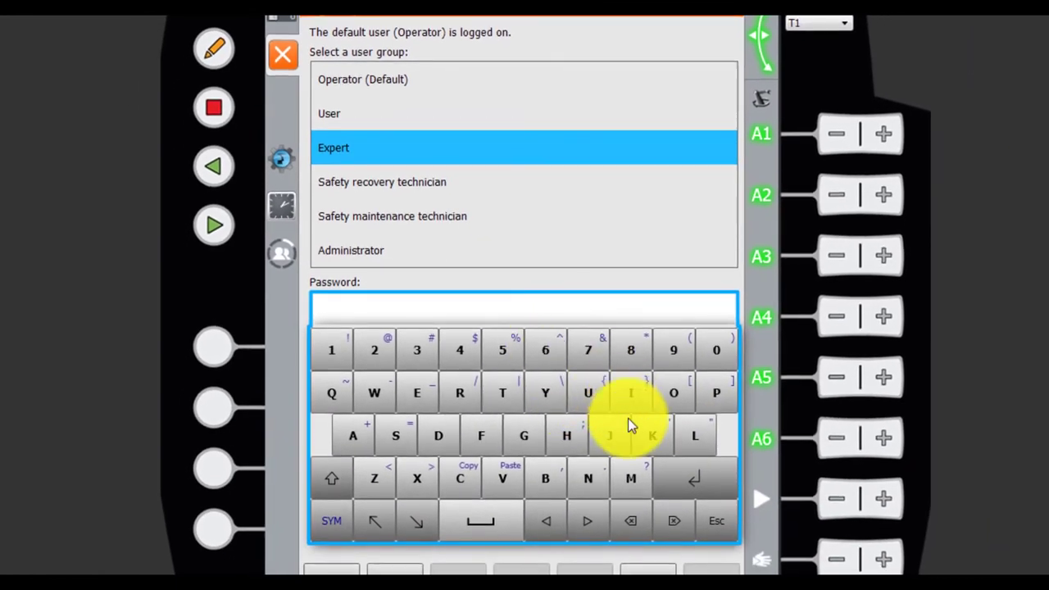
click(709, 562)
click(640, 434)
click(643, 443)
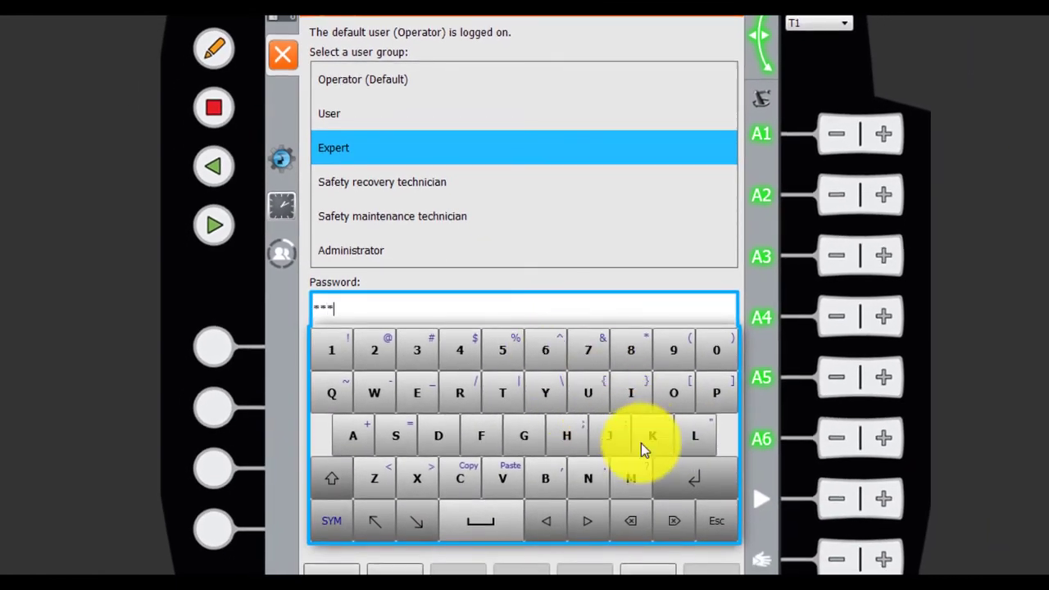
click(336, 442)
click(713, 492)
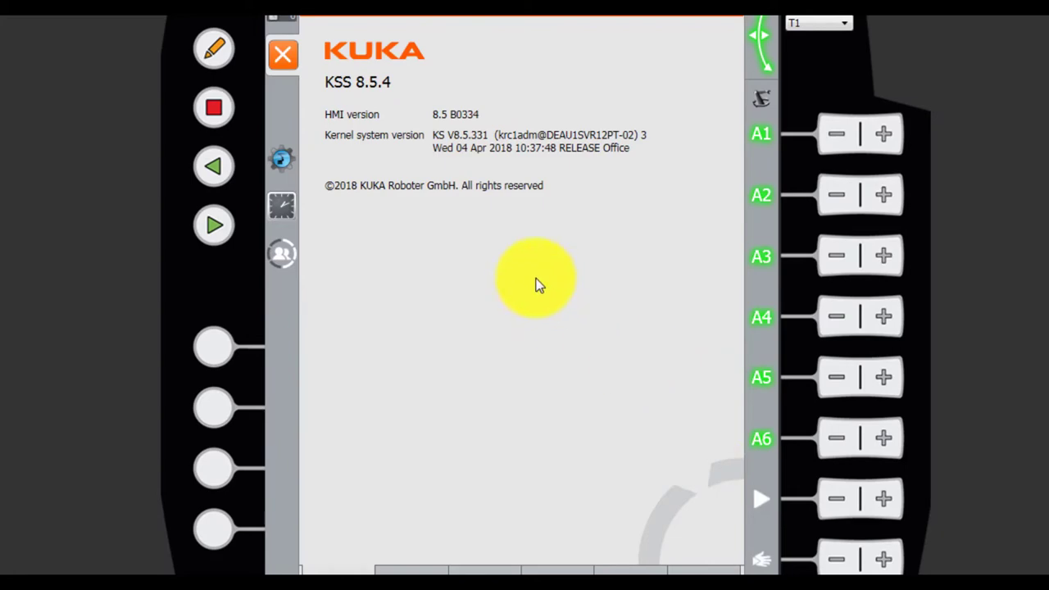
click(294, 55)
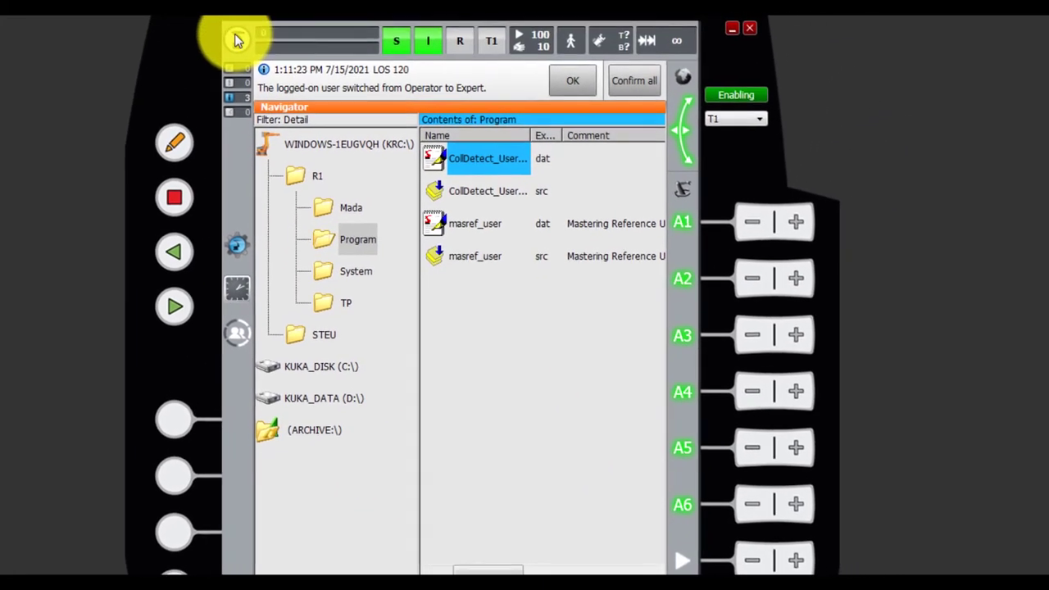
Install VRC Interface V4.0.0 from Start-up > Additional software > New software
click(235, 39)
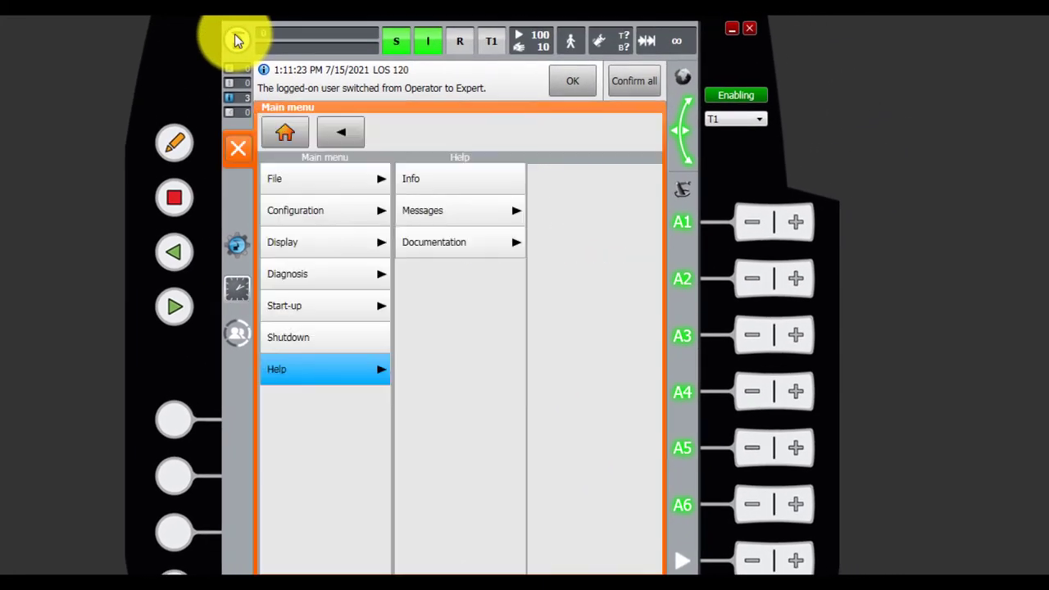
click(311, 316)
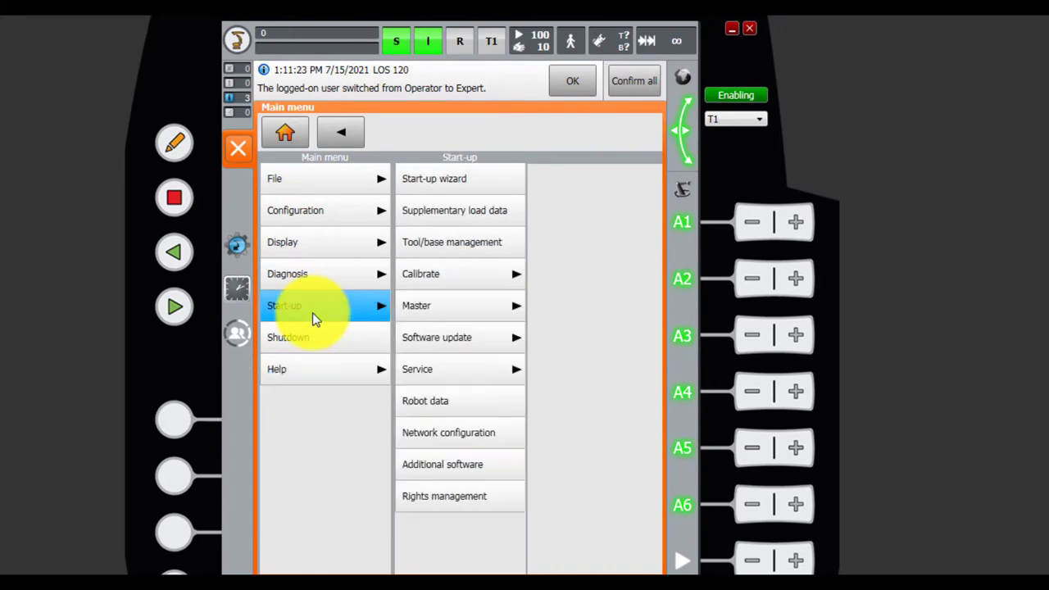
click(434, 369)
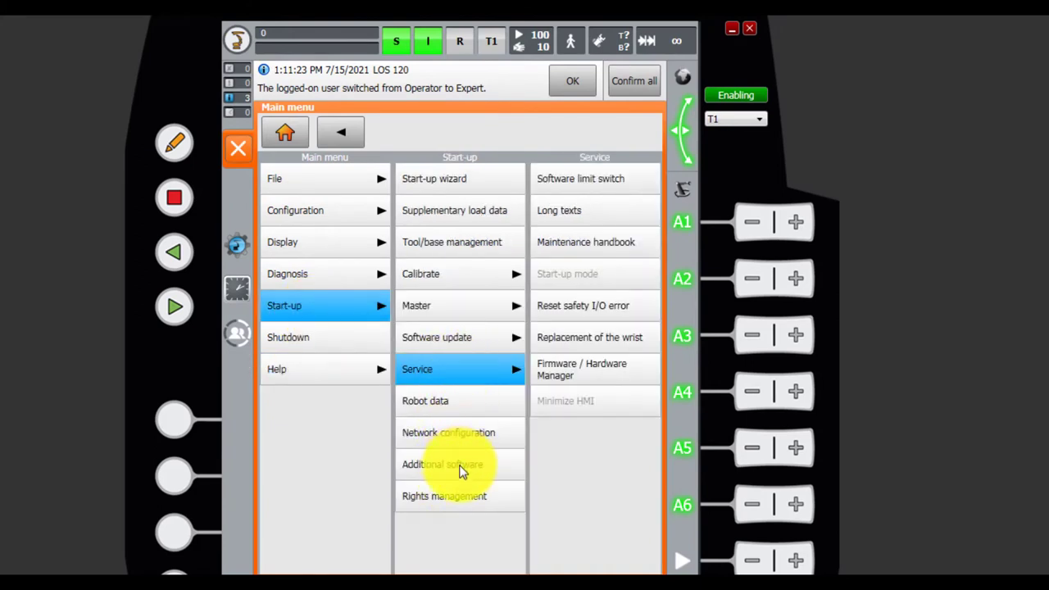
click(460, 469)
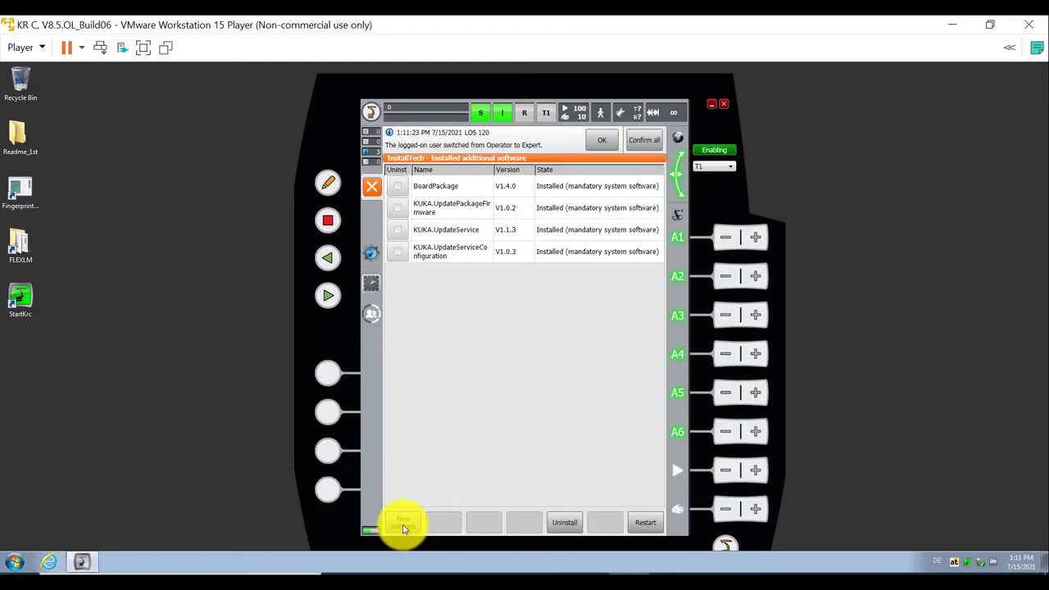
click(402, 527)
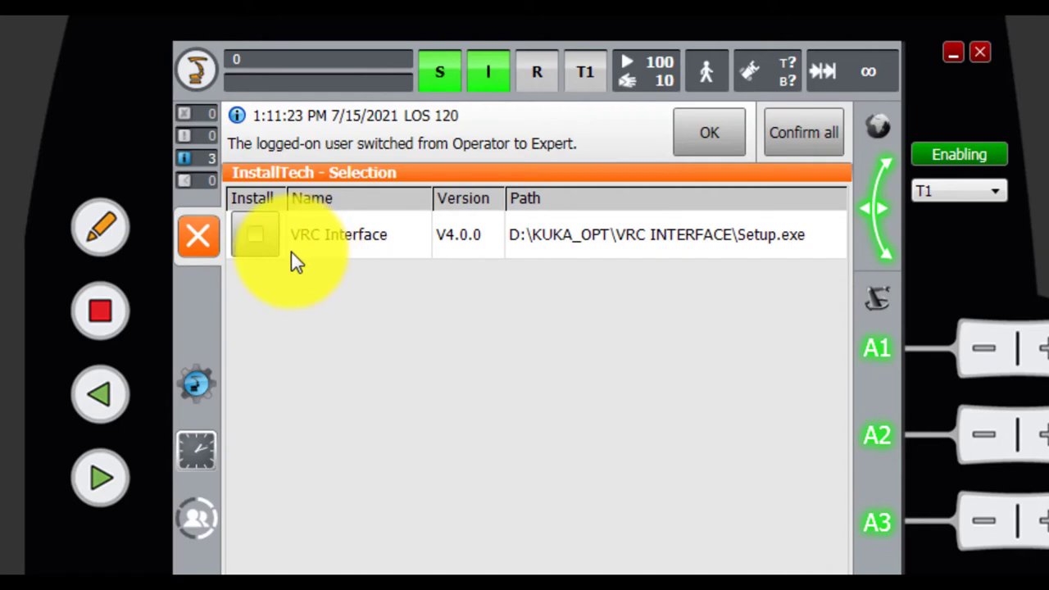
click(256, 240)
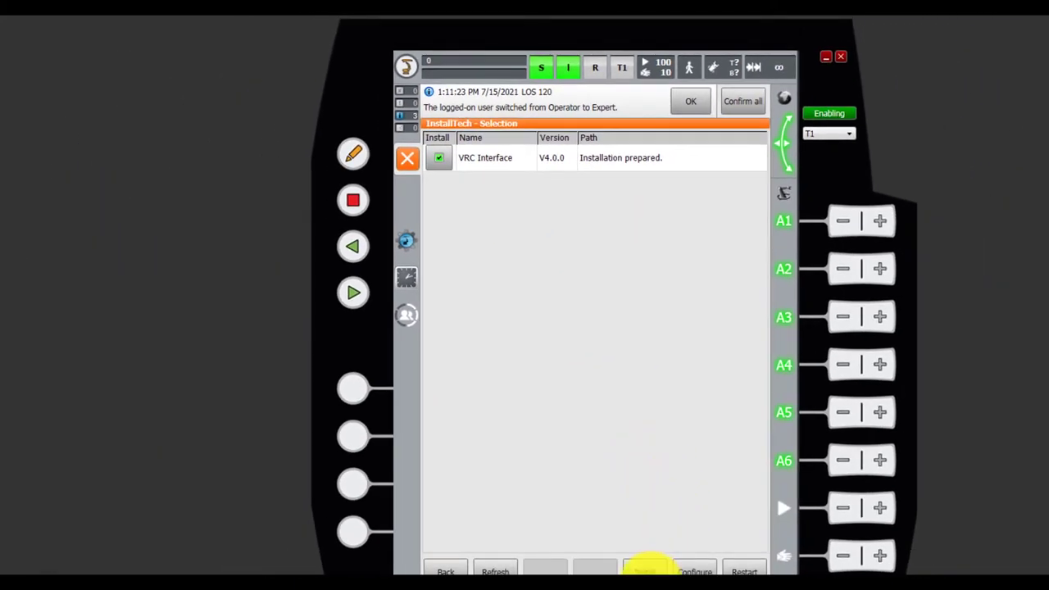
click(652, 566)
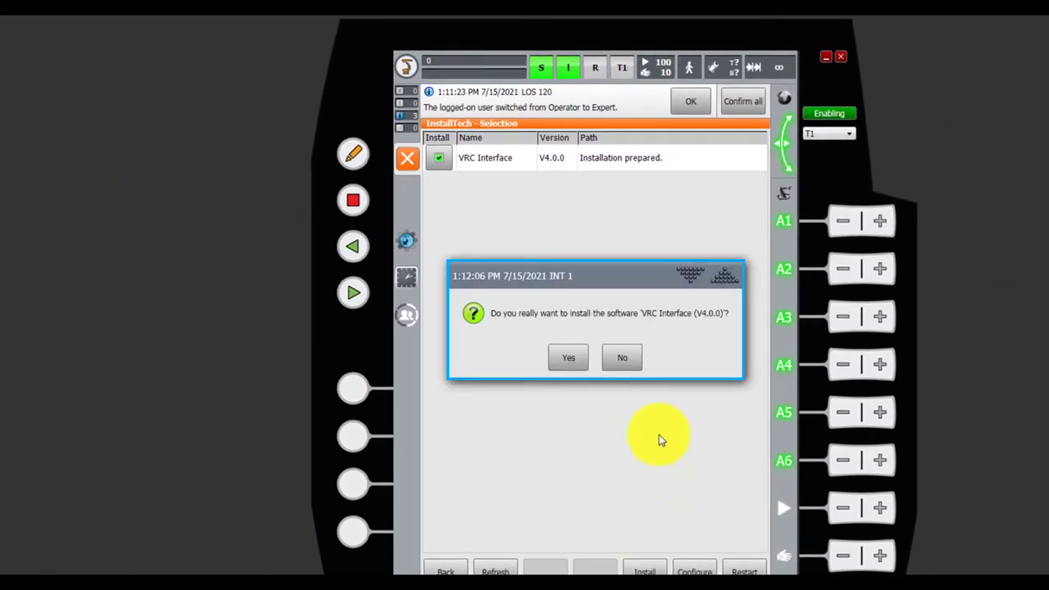
click(585, 357)
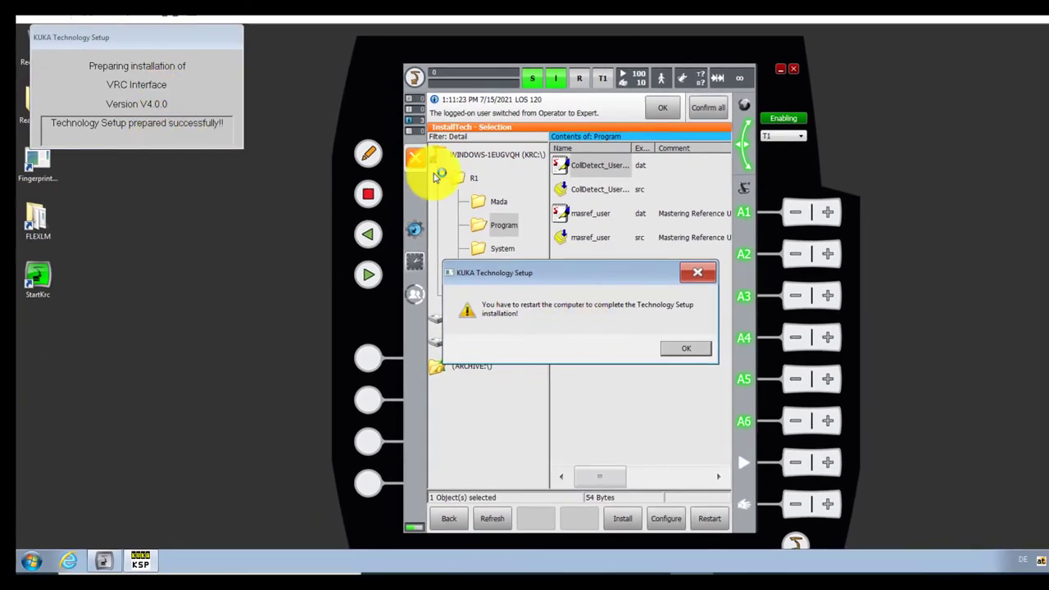
Acknowledge the restart notice and restart the guest Windows from the Start menu
click(675, 350)
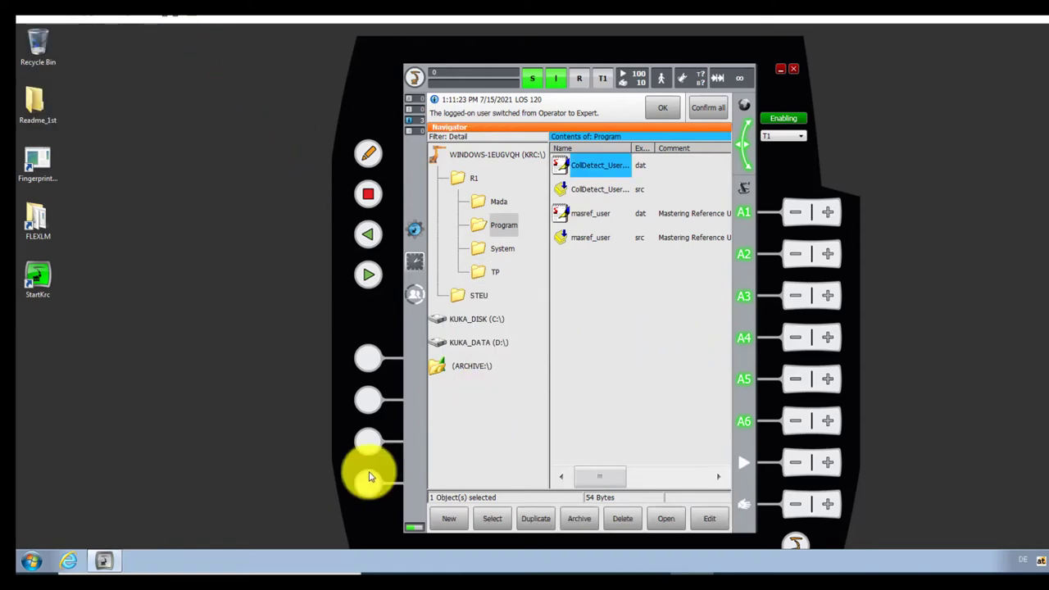
click(30, 559)
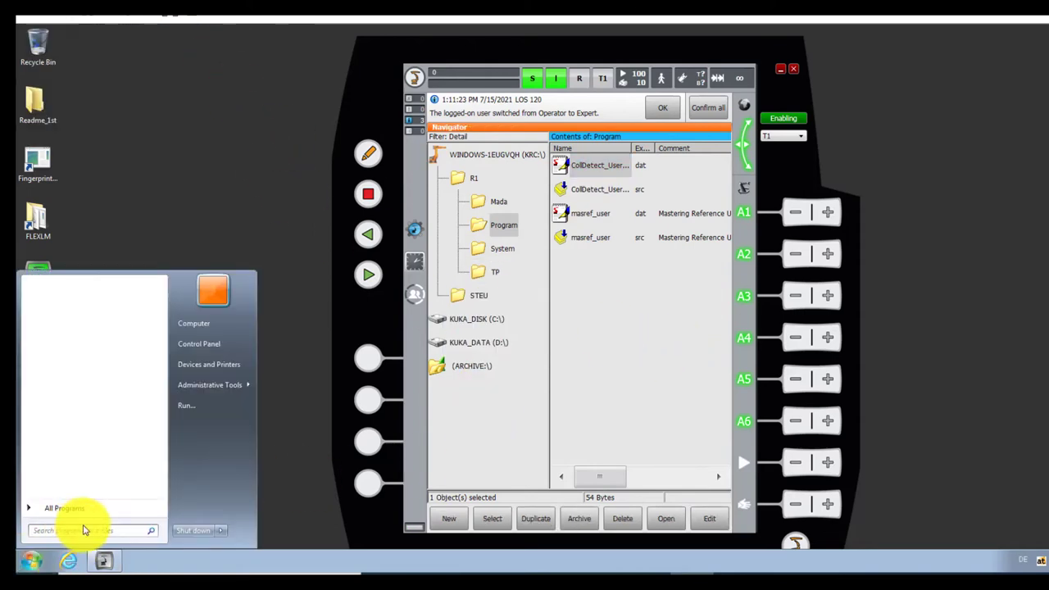
mouse_move(226, 534)
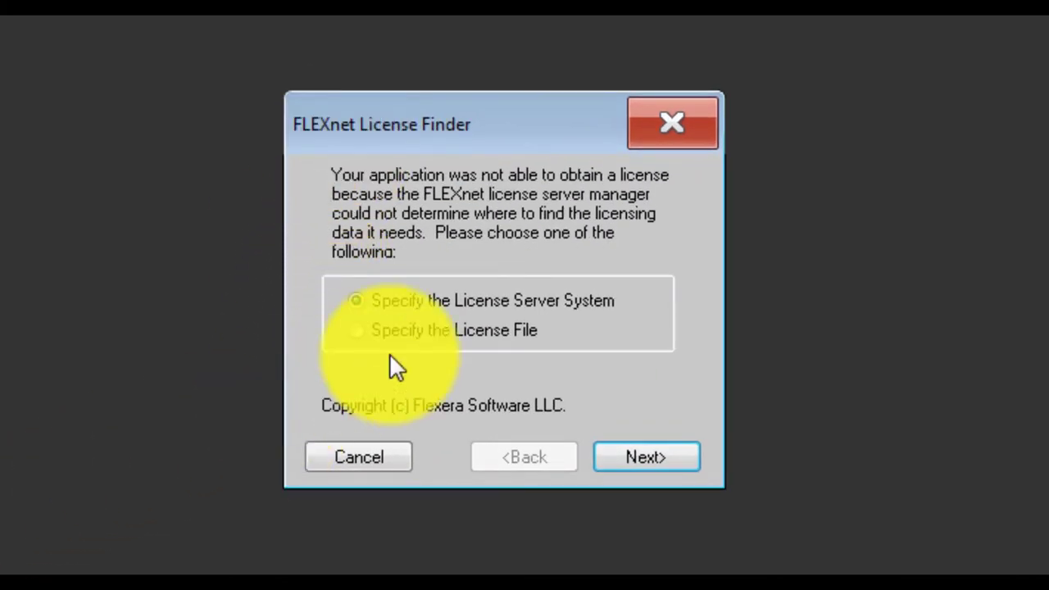
Enter license server 192.168.0.88 again and close the FLEXnet License Finder
click(626, 458)
click(507, 310)
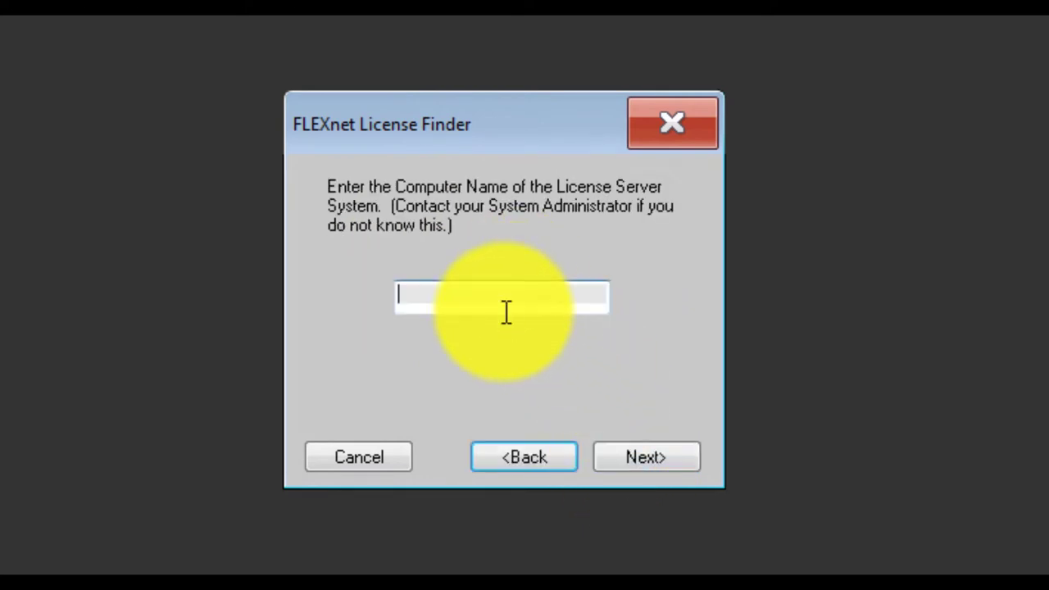
text(192.168.0.)
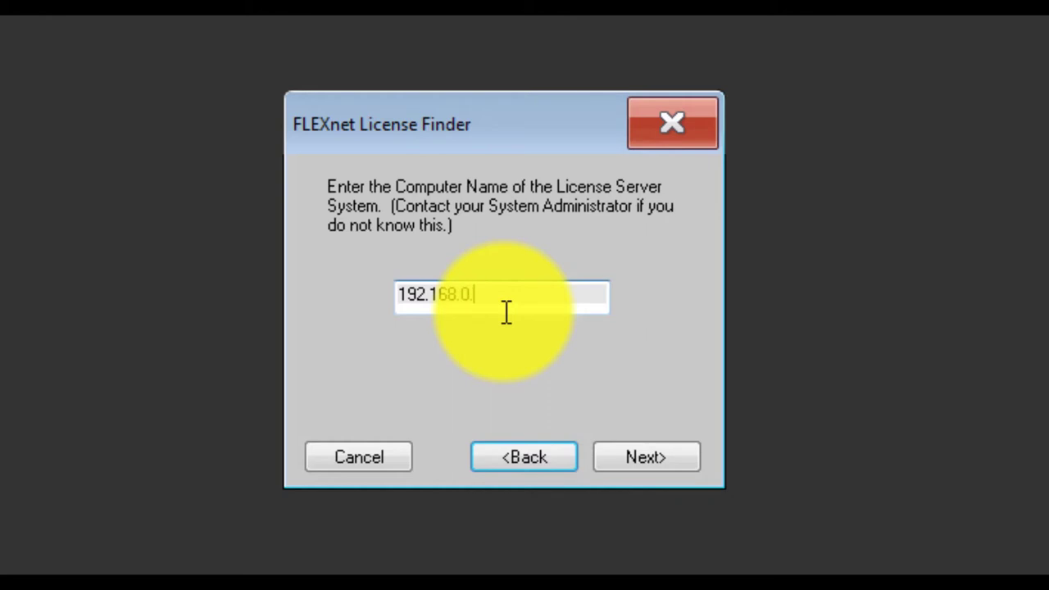
text(88)
click(655, 459)
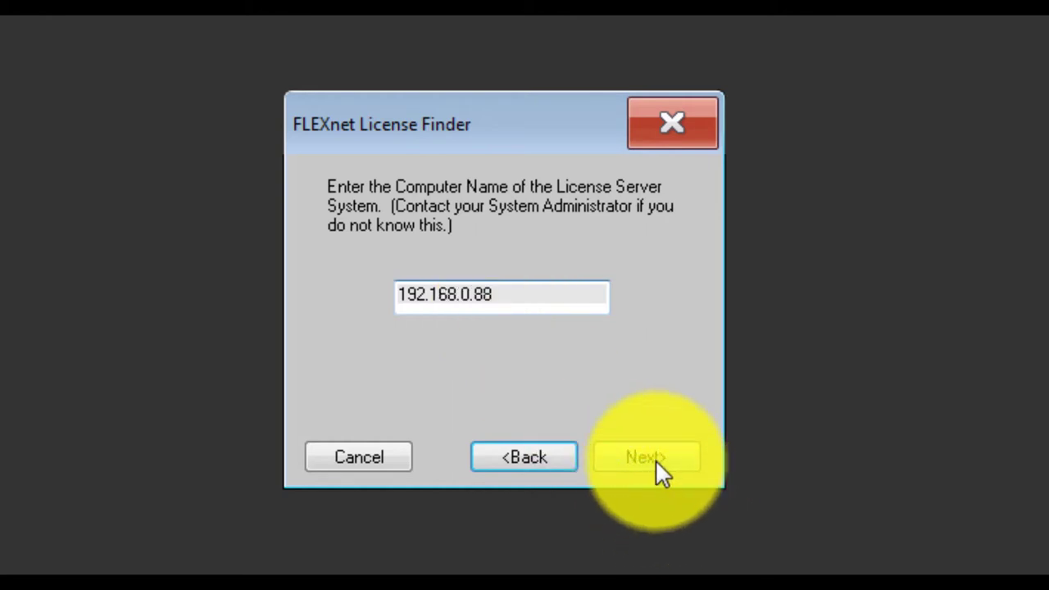
key(Return)
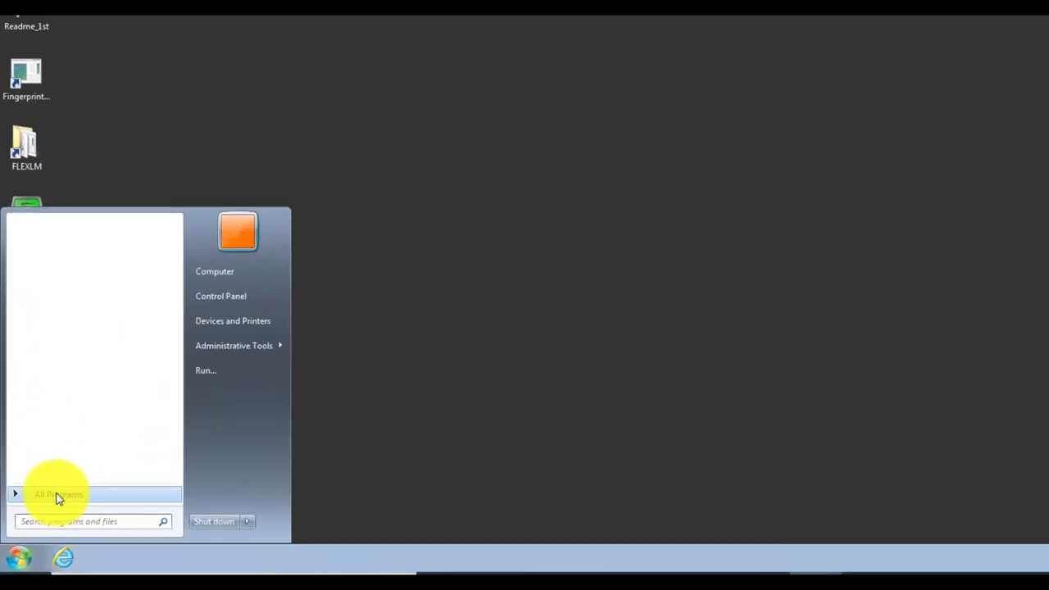
List all programs and confirm KUKA VRC Manager appears under Startup
click(72, 149)
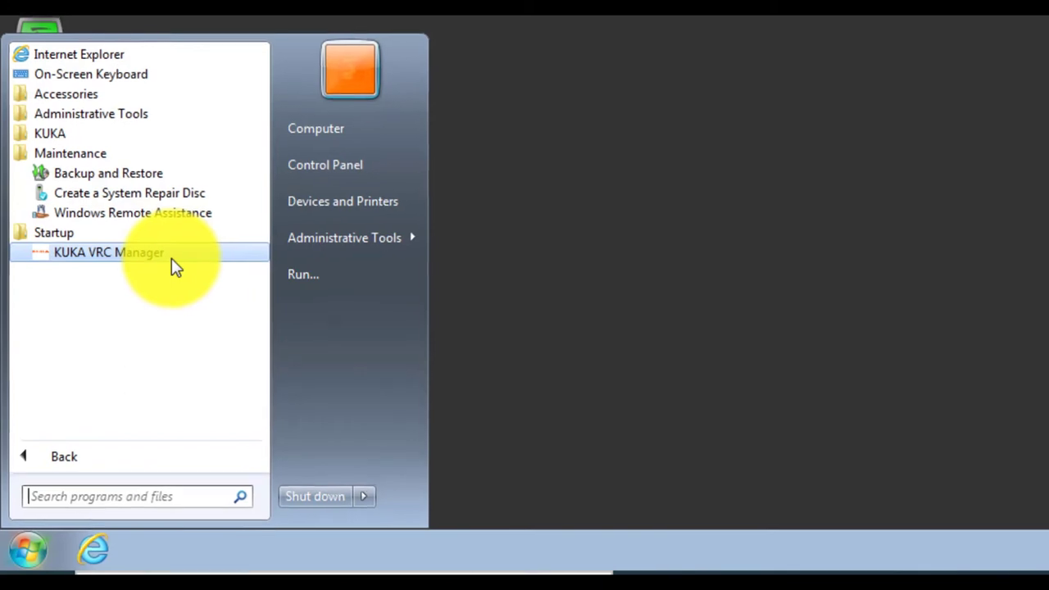
click(41, 53)
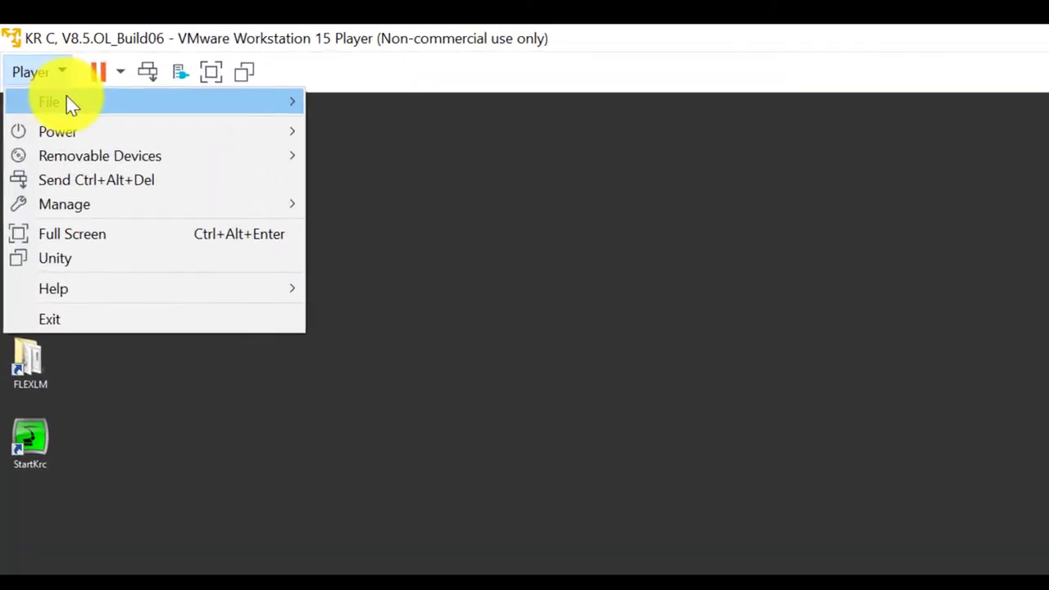
Open the virtual machine's network adapter settings to check the NAT connection
mouse_move(61, 96)
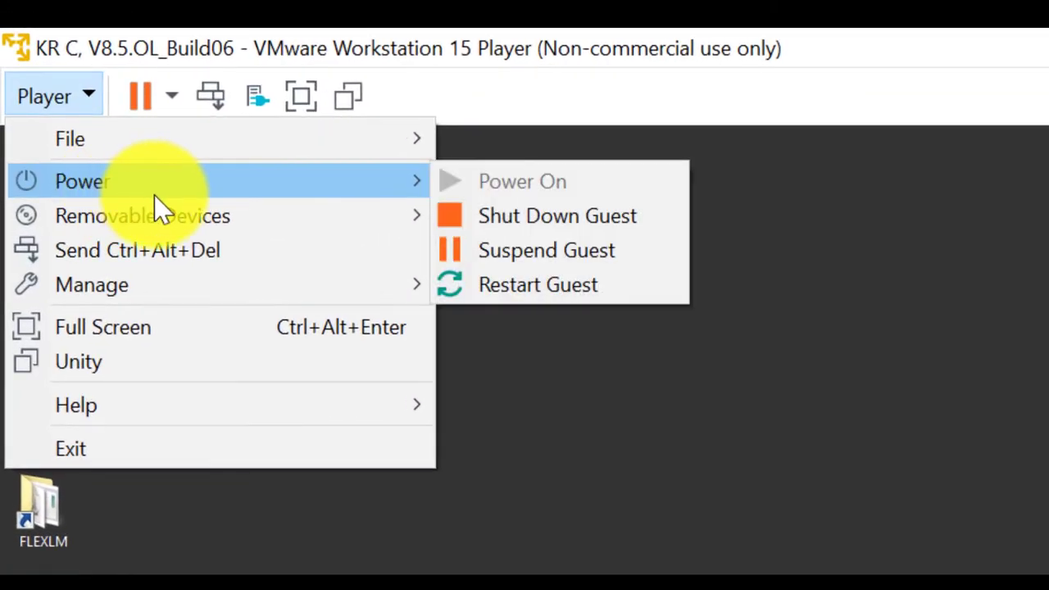
mouse_move(271, 212)
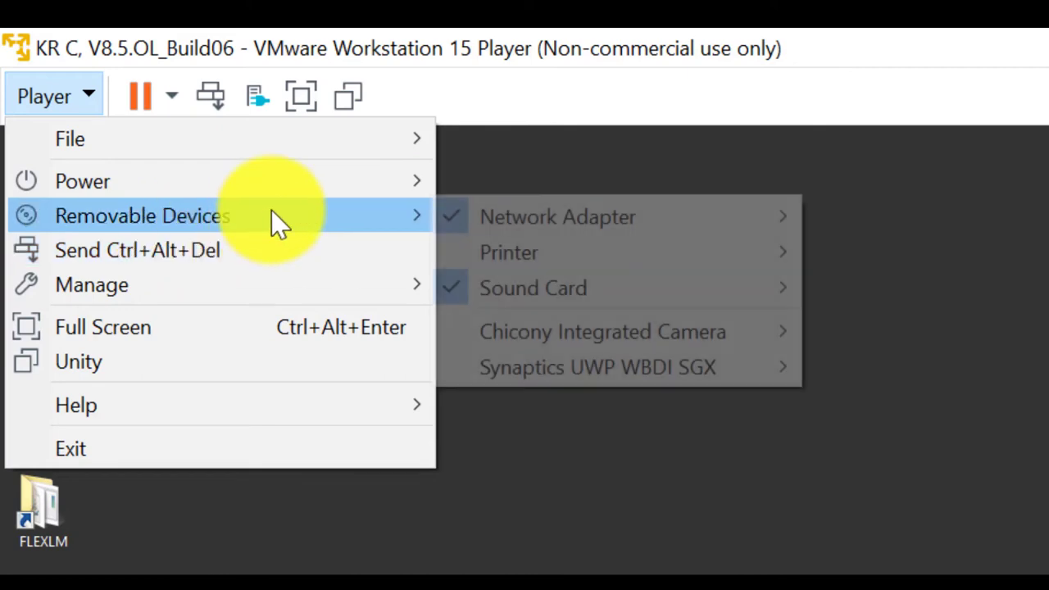
mouse_move(652, 216)
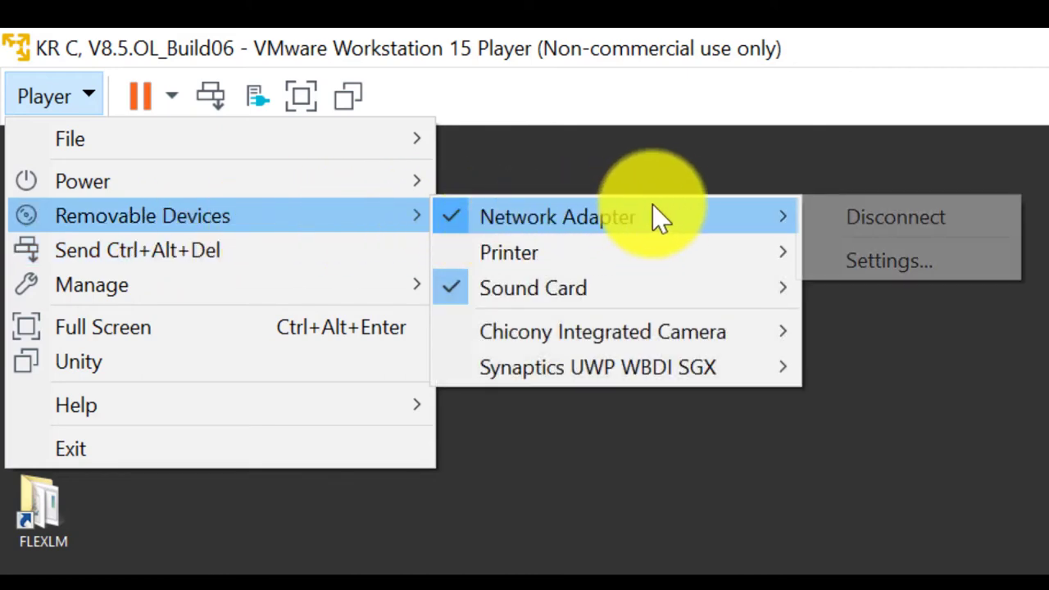
click(856, 260)
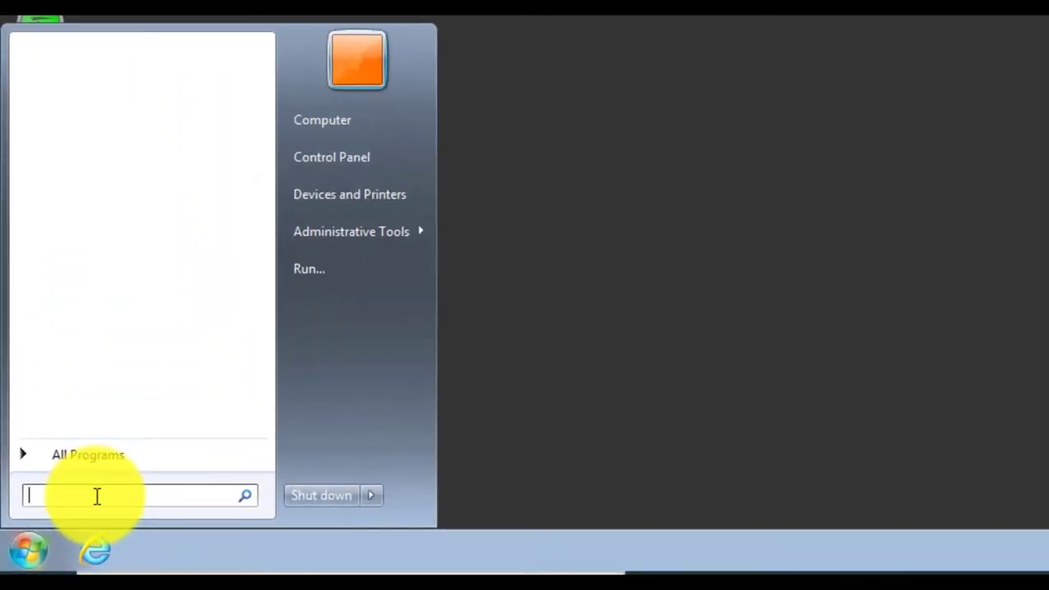
Run ipconfig in a maximized administrator Command Prompt, showing guest IP 192.168.57.128
text(cmd)
key(Return)
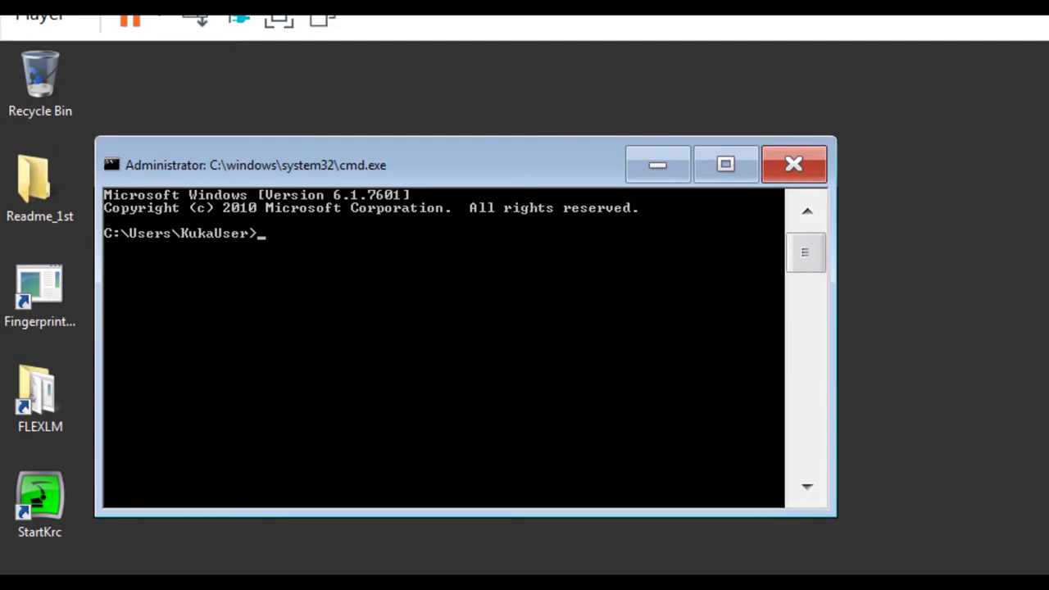
click(720, 176)
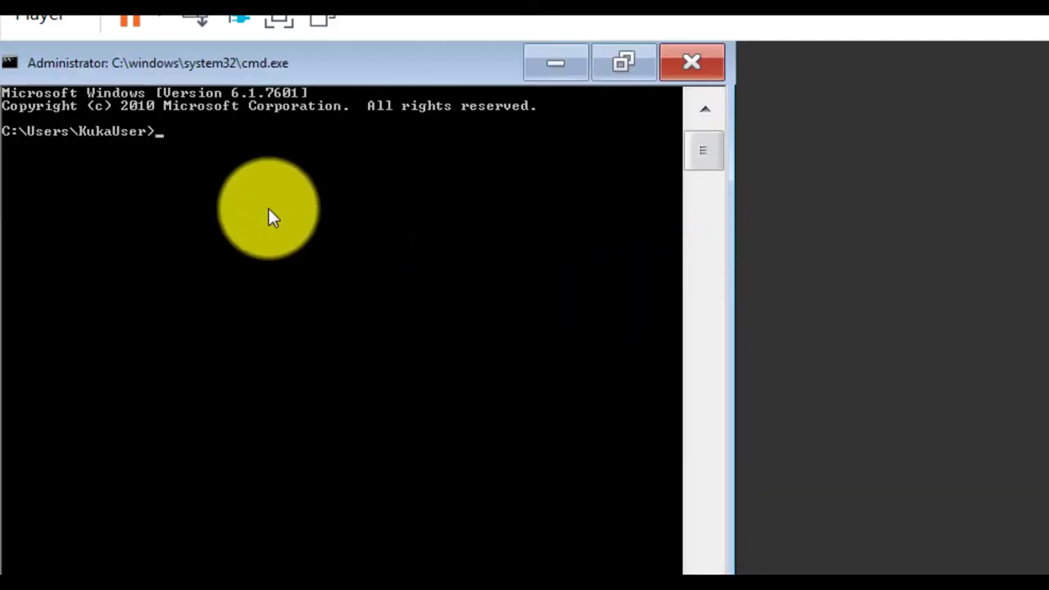
text(ipconfig)
key(Return)
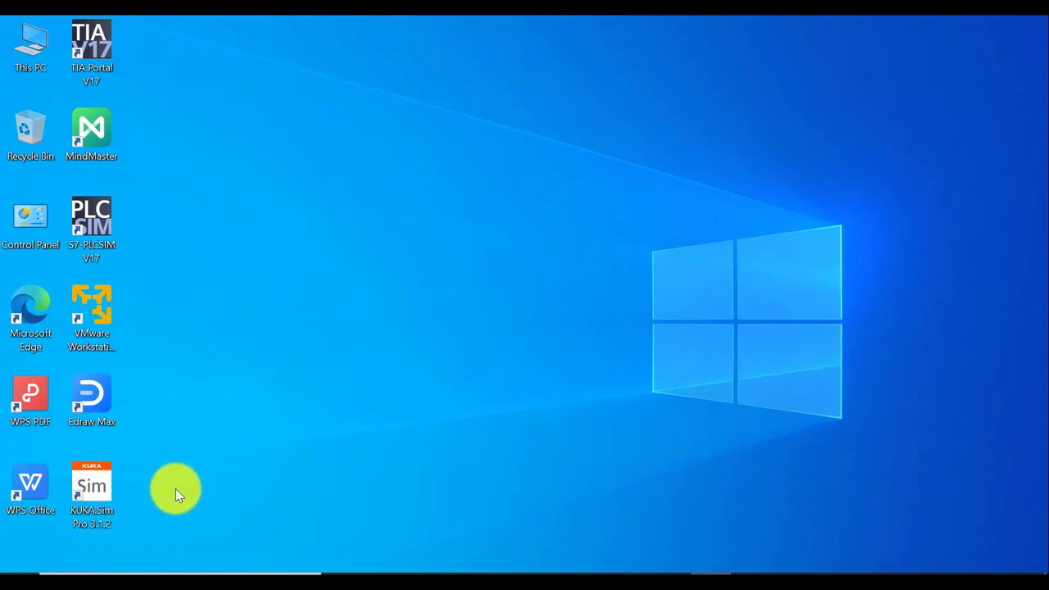
Search host Settings for firewall and open Windows Security's allowed apps list
click(23, 574)
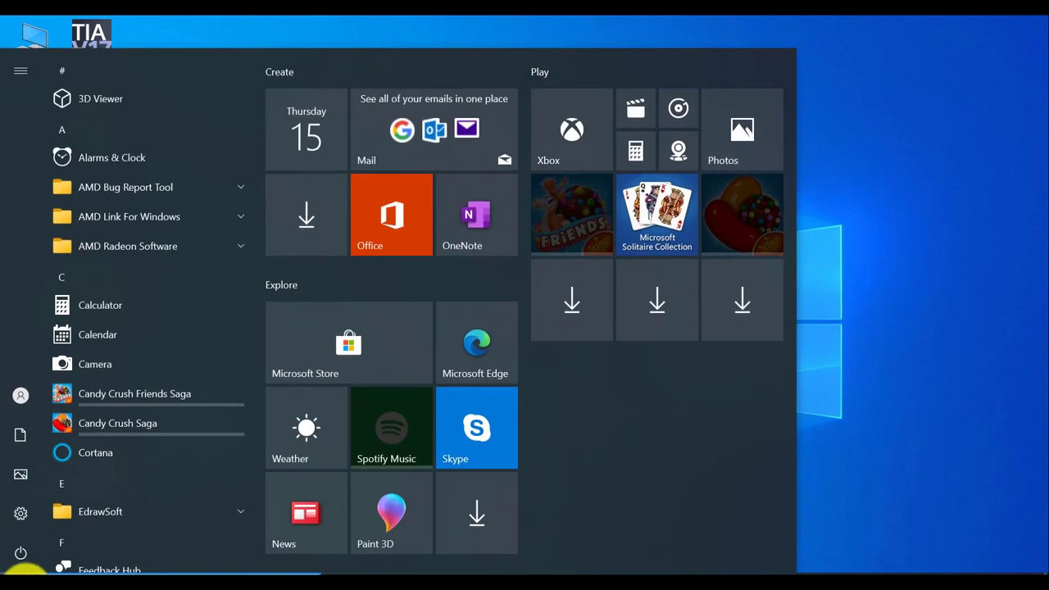
click(29, 521)
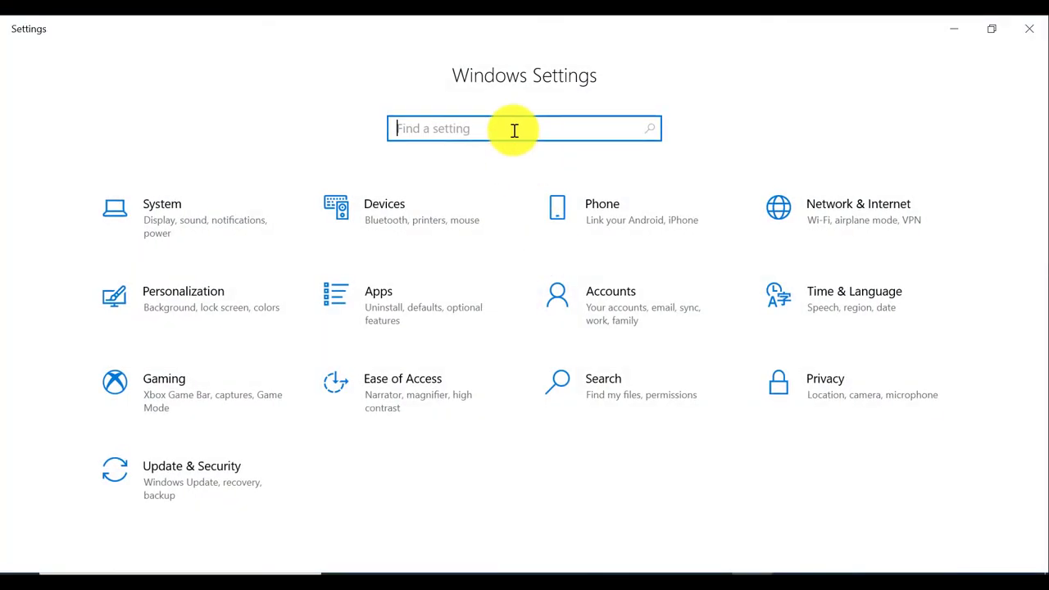
text(firw)
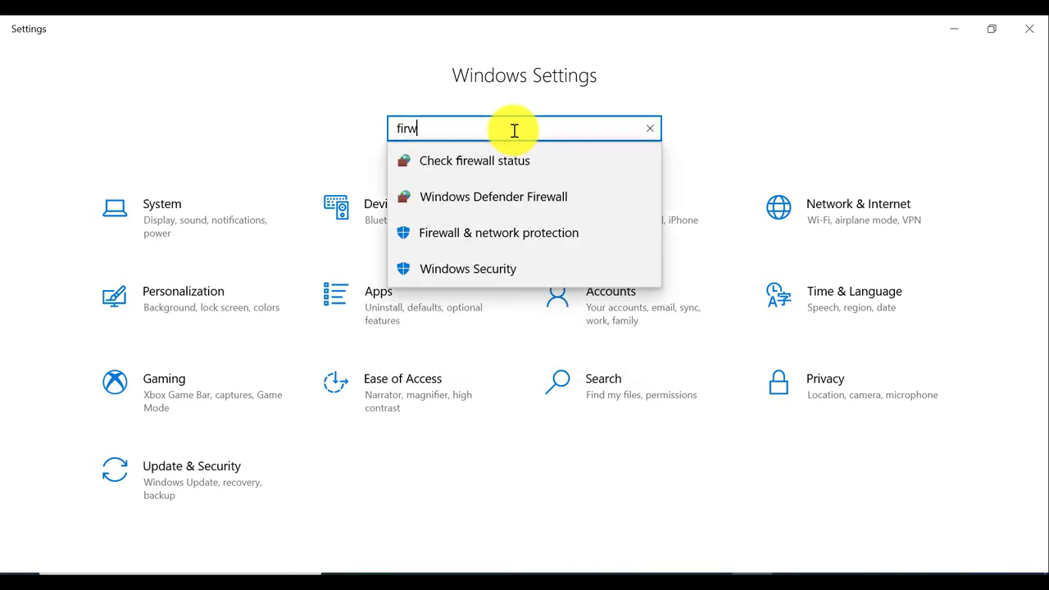
key(BackSpace)
text(e)
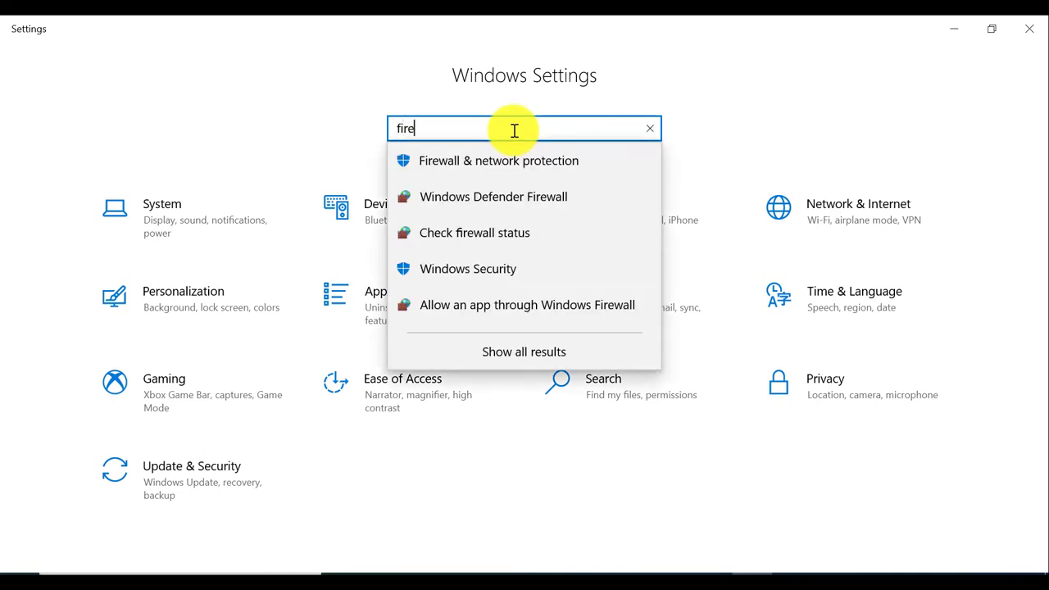
click(515, 167)
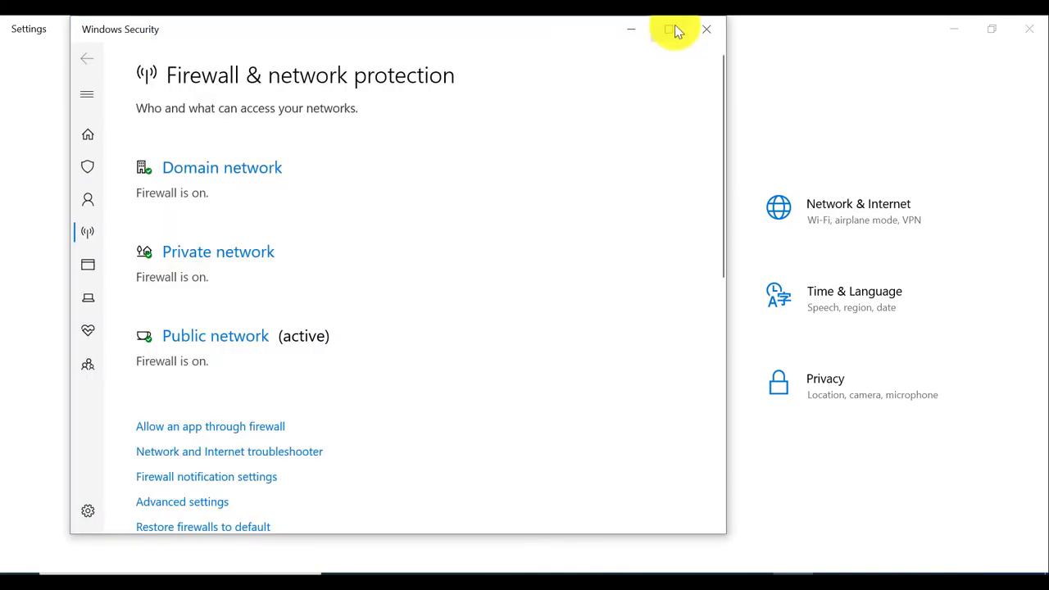
click(673, 28)
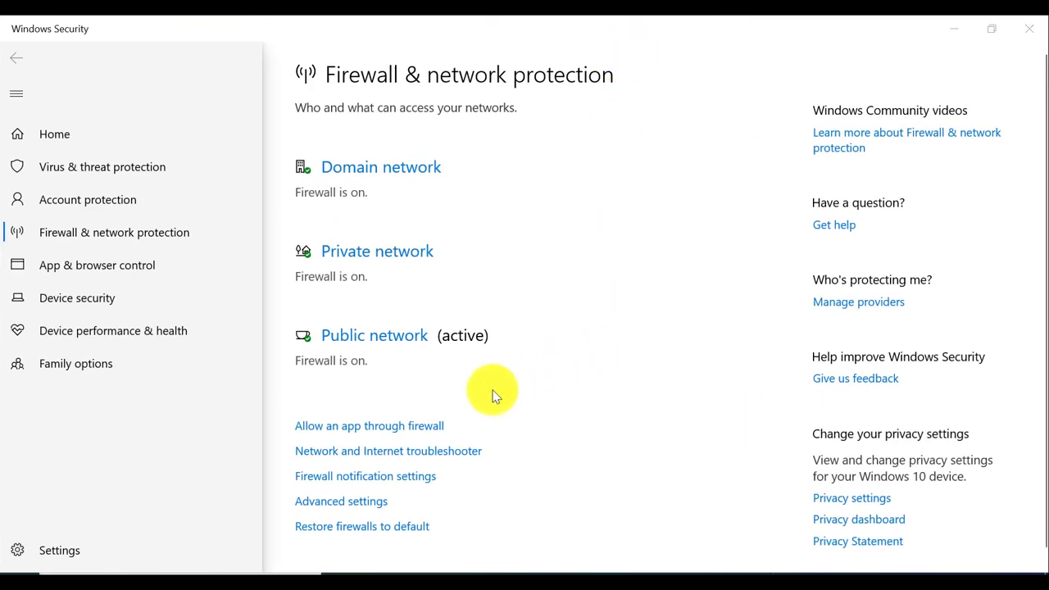
click(379, 431)
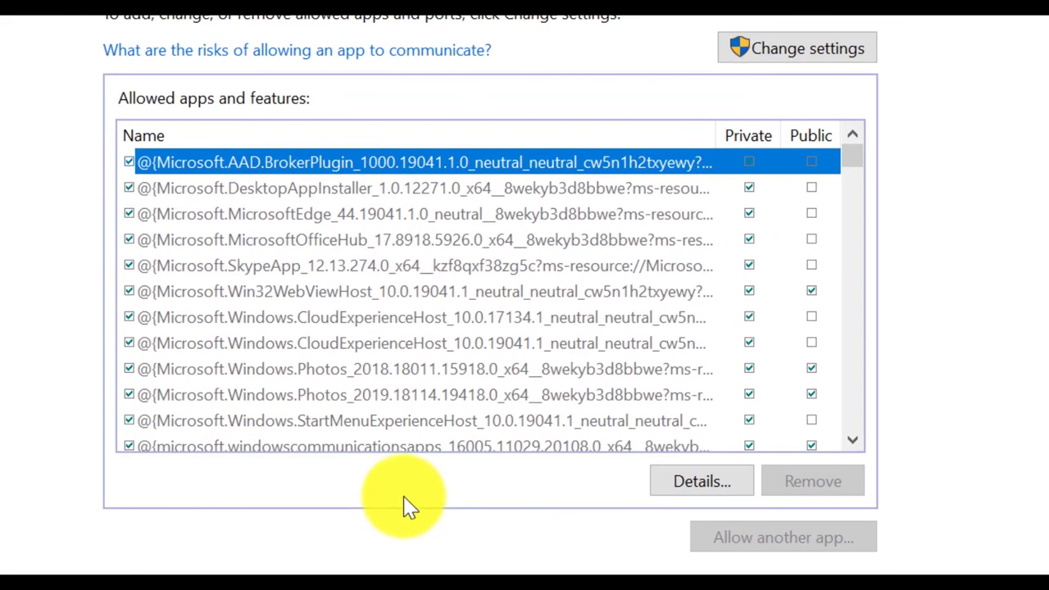
Try adding VisualComponents.Engine.exe from KUKA Sim Pro 3.1, which is already allowed
click(799, 62)
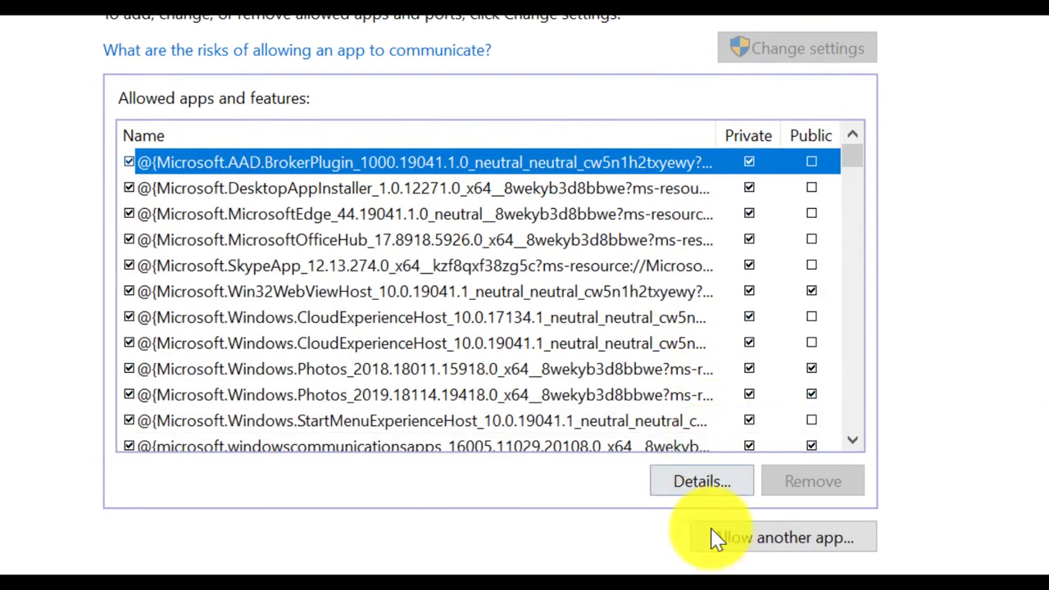
click(752, 548)
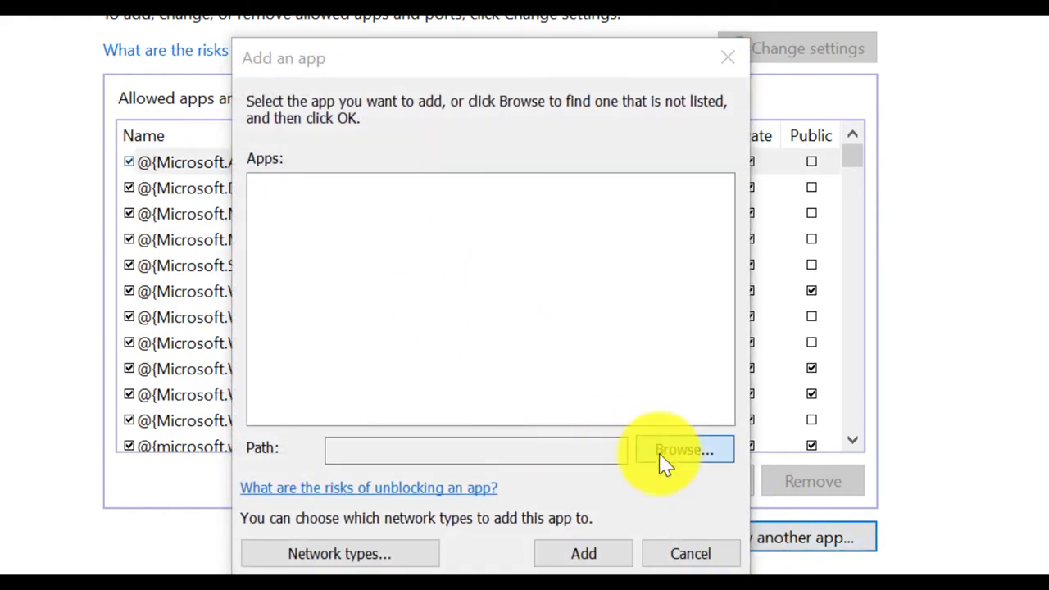
click(665, 459)
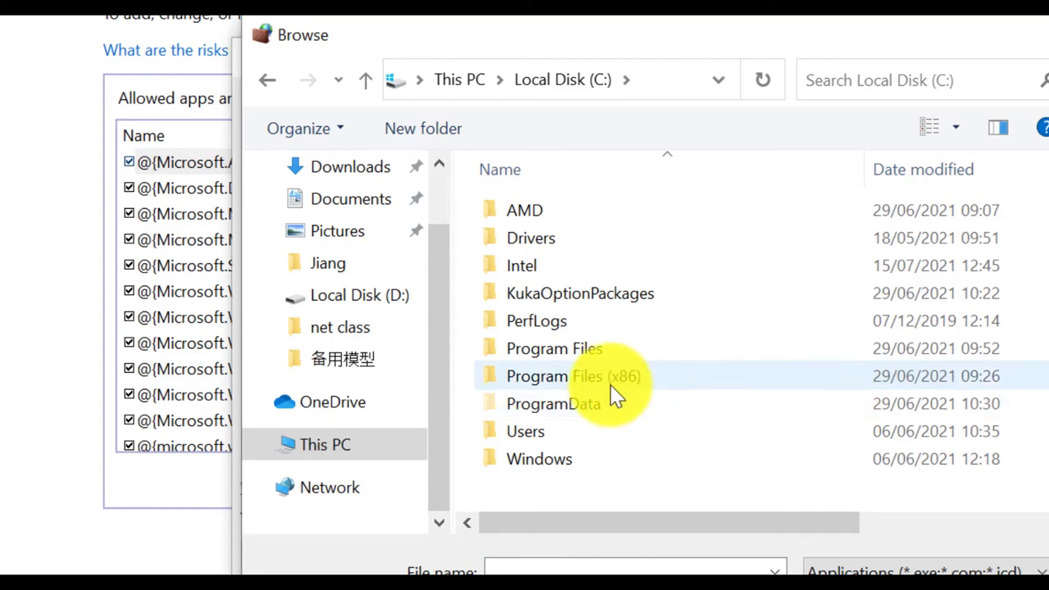
double_click(611, 358)
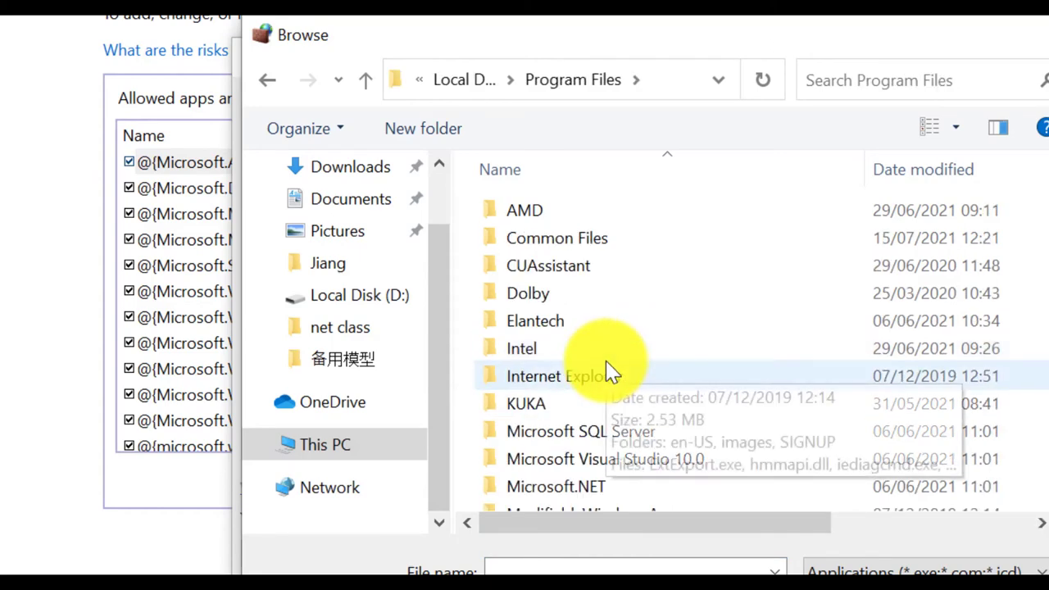
double_click(578, 404)
click(602, 215)
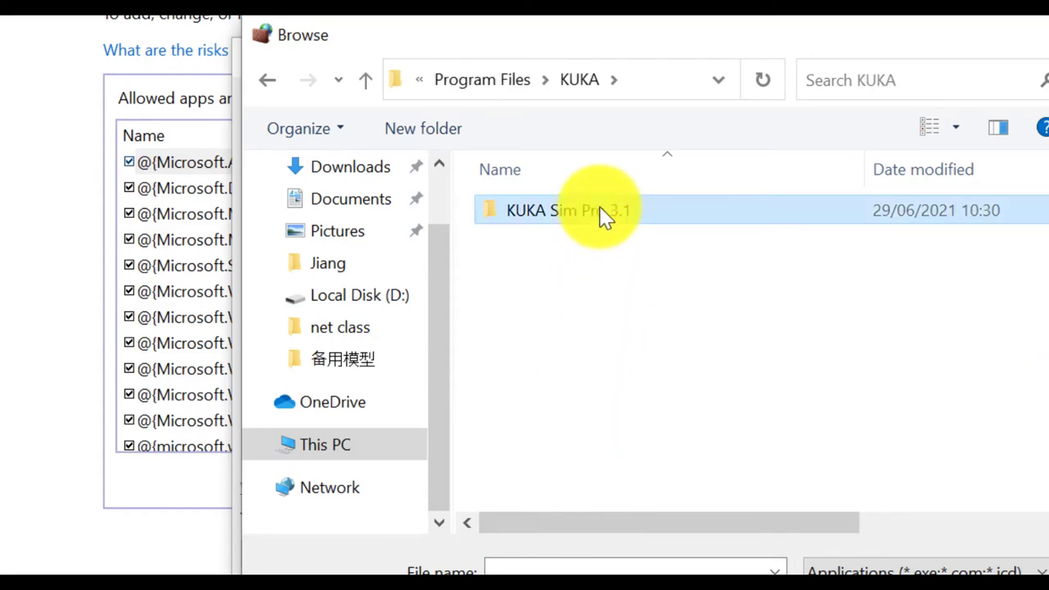
double_click(602, 214)
scroll(674, 382, down, 8)
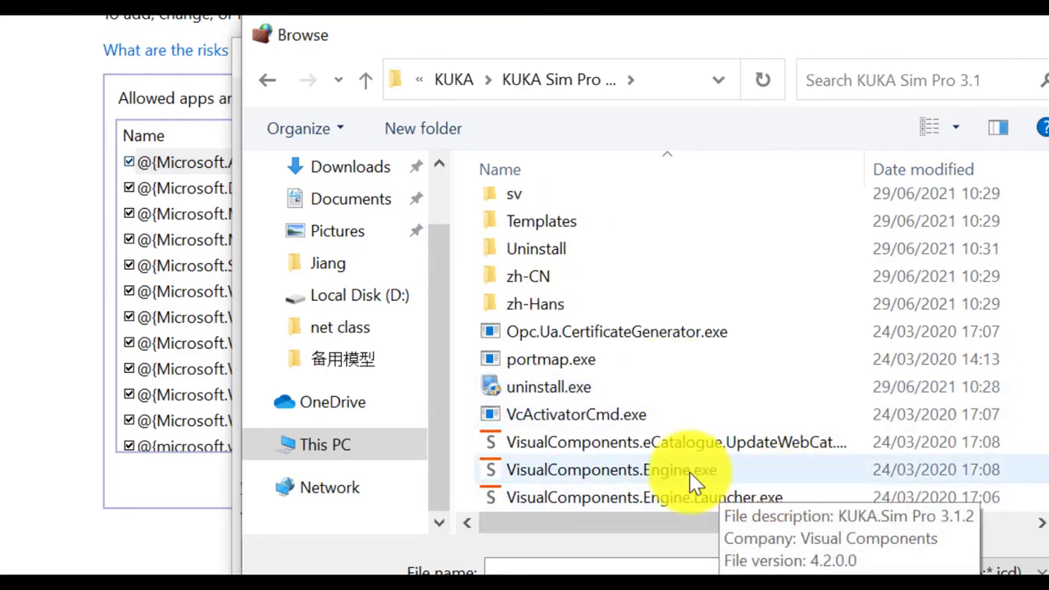
double_click(647, 472)
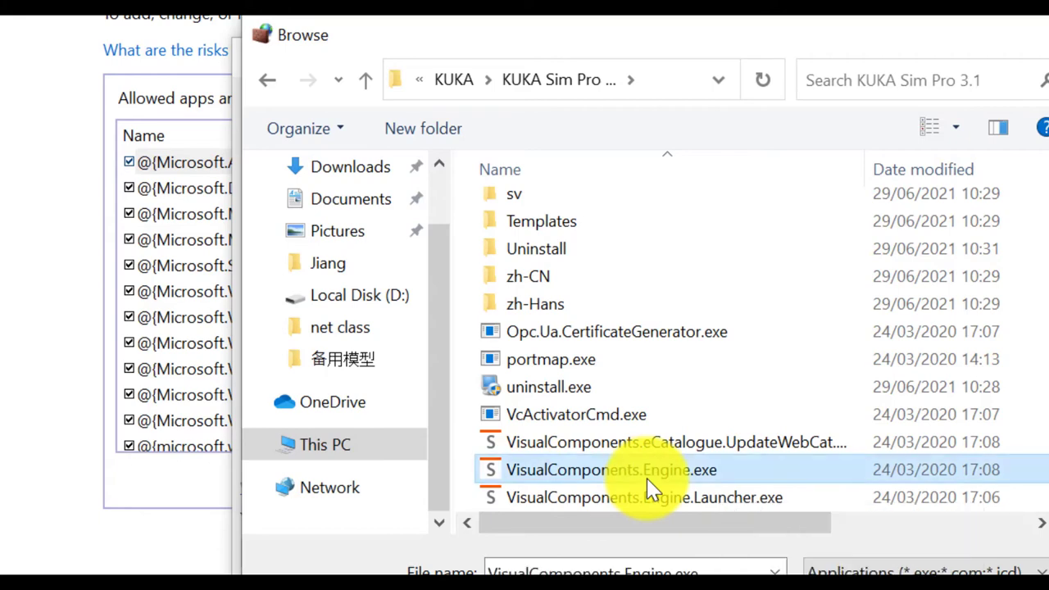
click(560, 563)
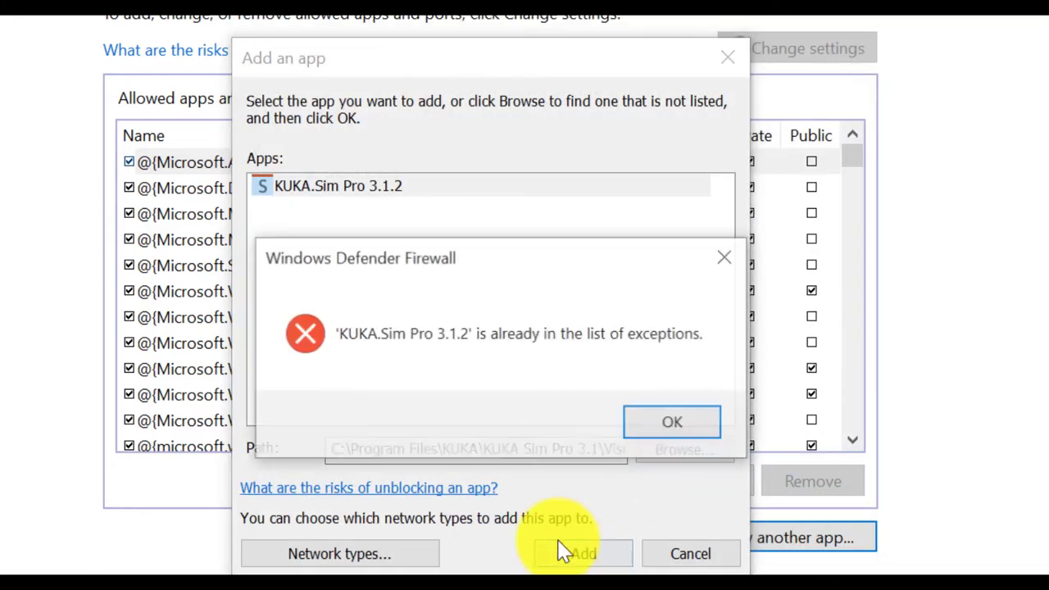
click(661, 425)
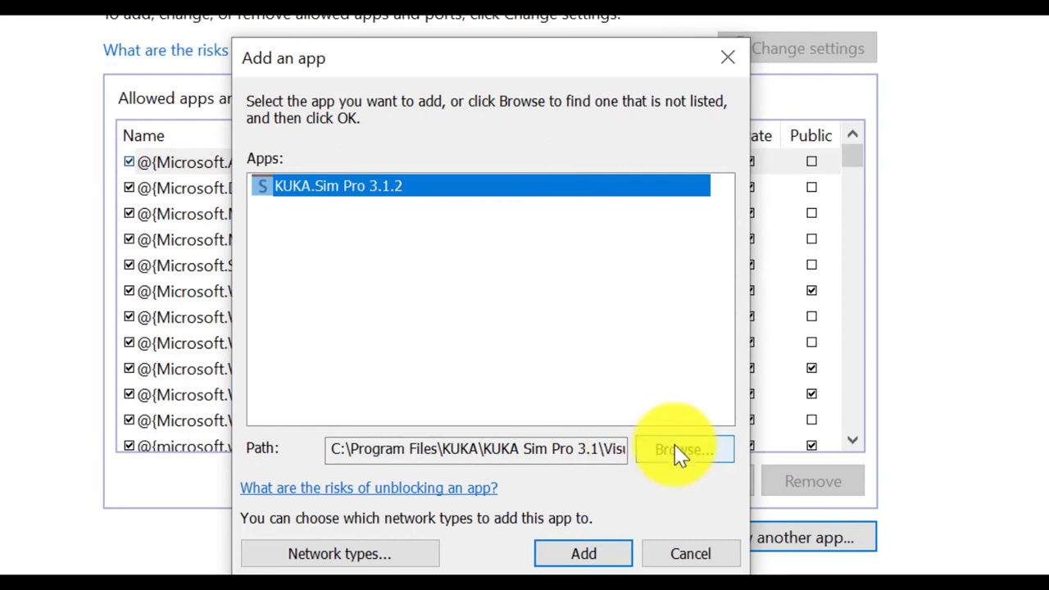
Add portmap.exe to the firewall's allowed apps
click(677, 456)
scroll(651, 405, down, 8)
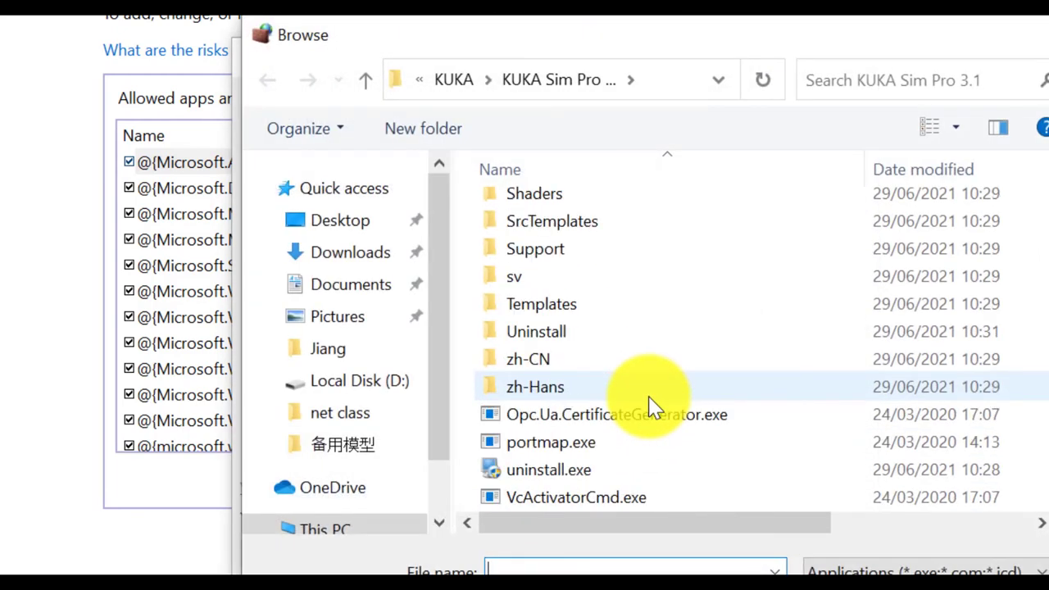
scroll(647, 406, down, 1)
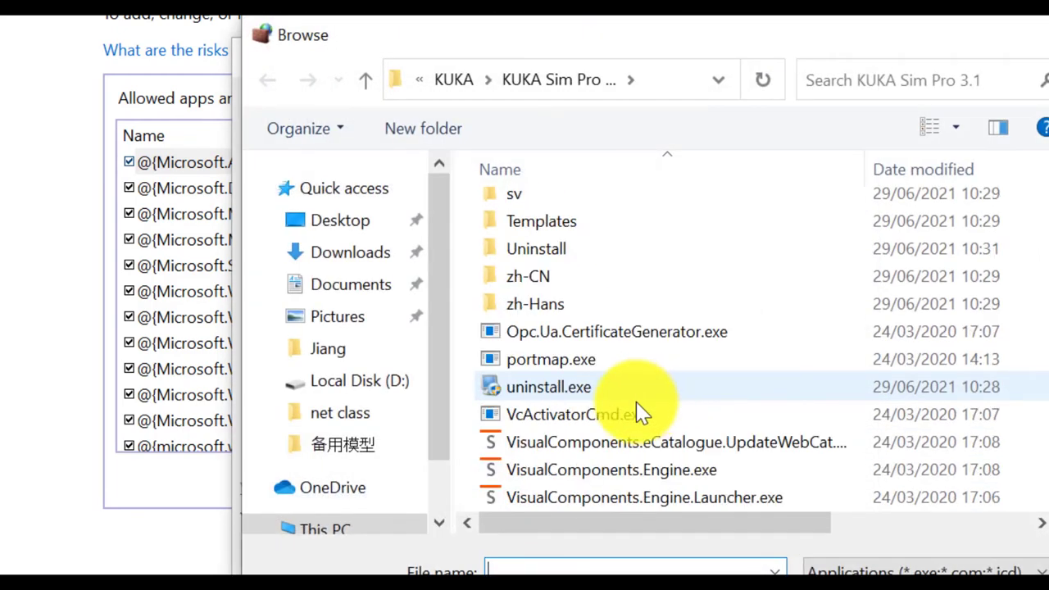
double_click(574, 362)
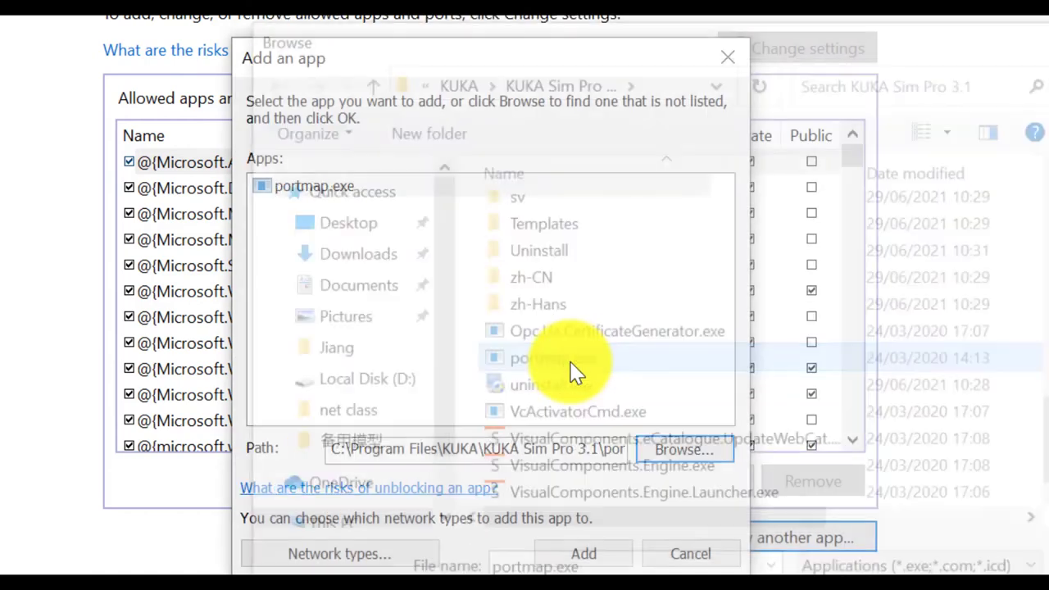
click(583, 553)
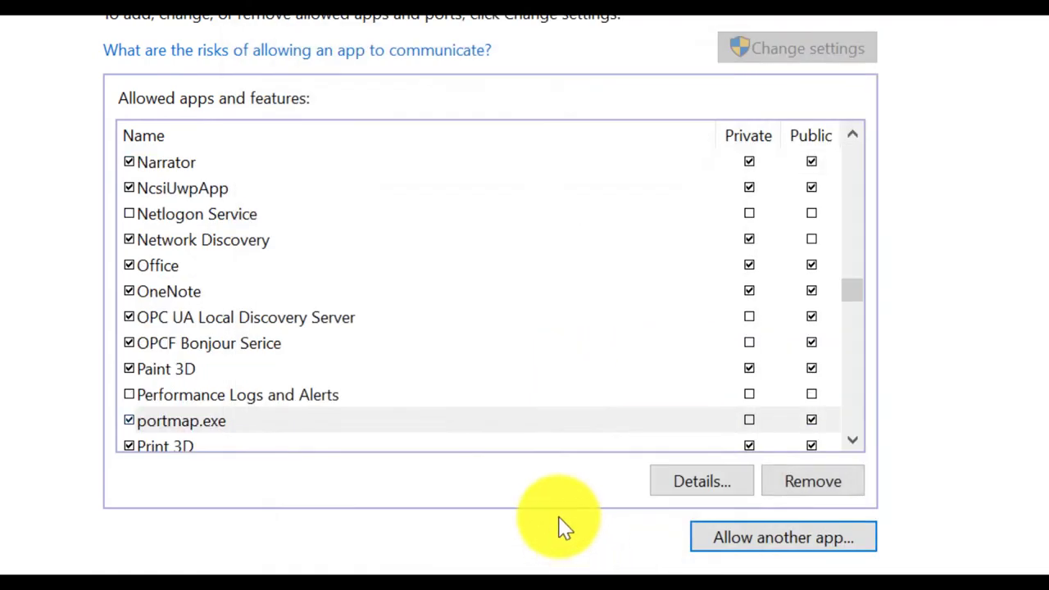
Allow portmap.exe and KUKA.Sim Pro 3.1.2 on private networks and save
click(225, 433)
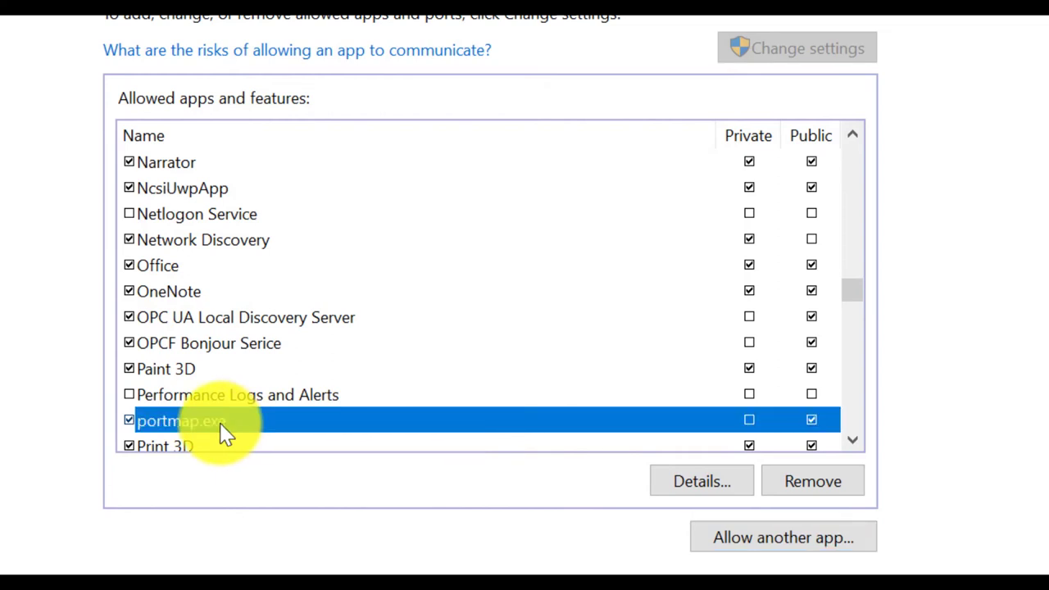
click(749, 420)
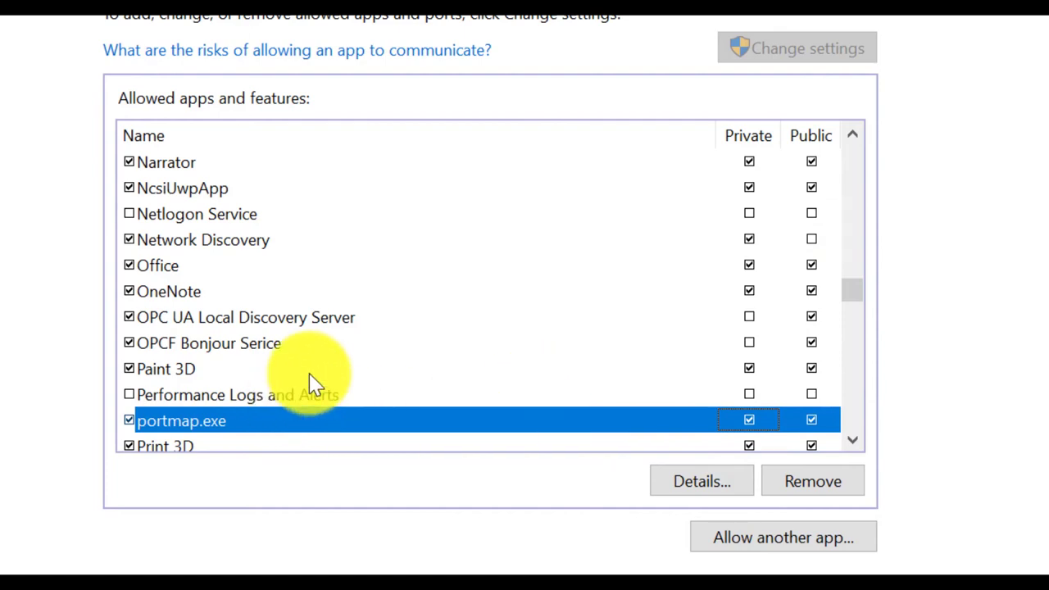
scroll(315, 377, down, 3)
scroll(295, 353, up, 13)
click(273, 320)
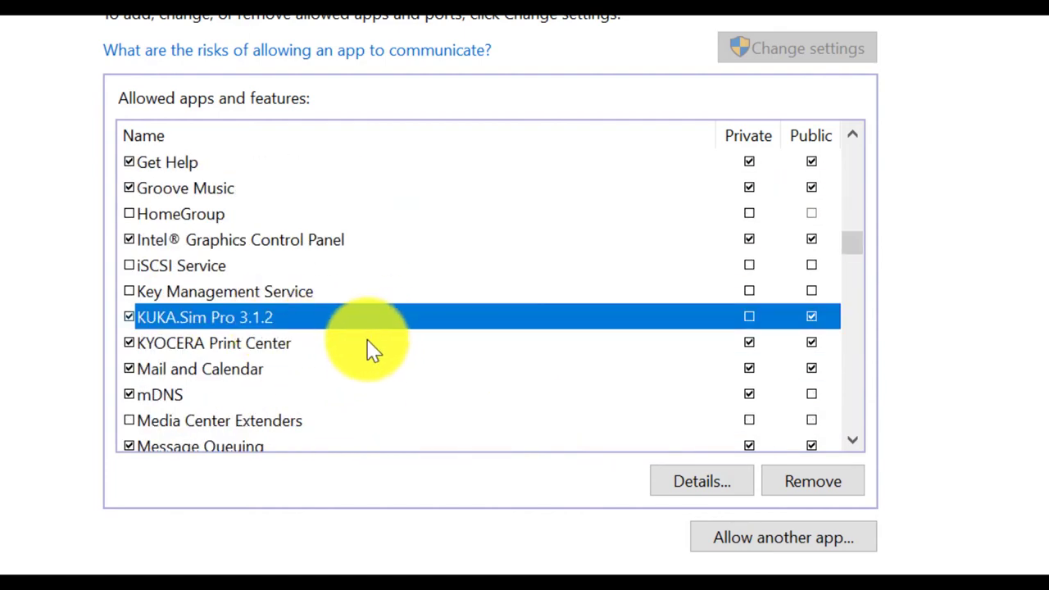
click(752, 320)
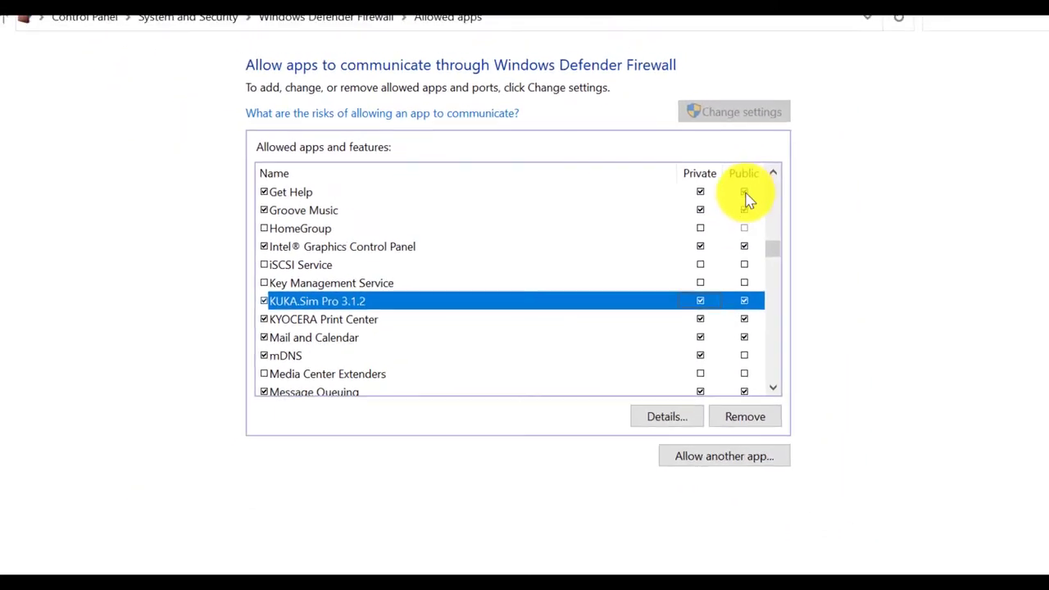
click(672, 565)
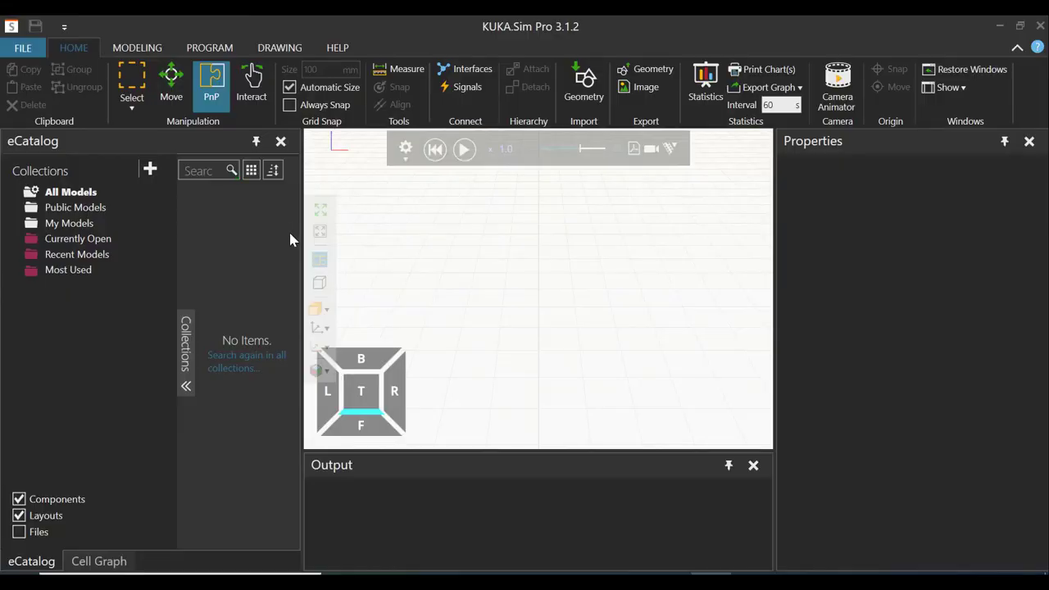
Search the eCatalog for 'kr 210 r2700 ex' and add the KR 210 R2700 extra
drag(254, 268, 160, 262)
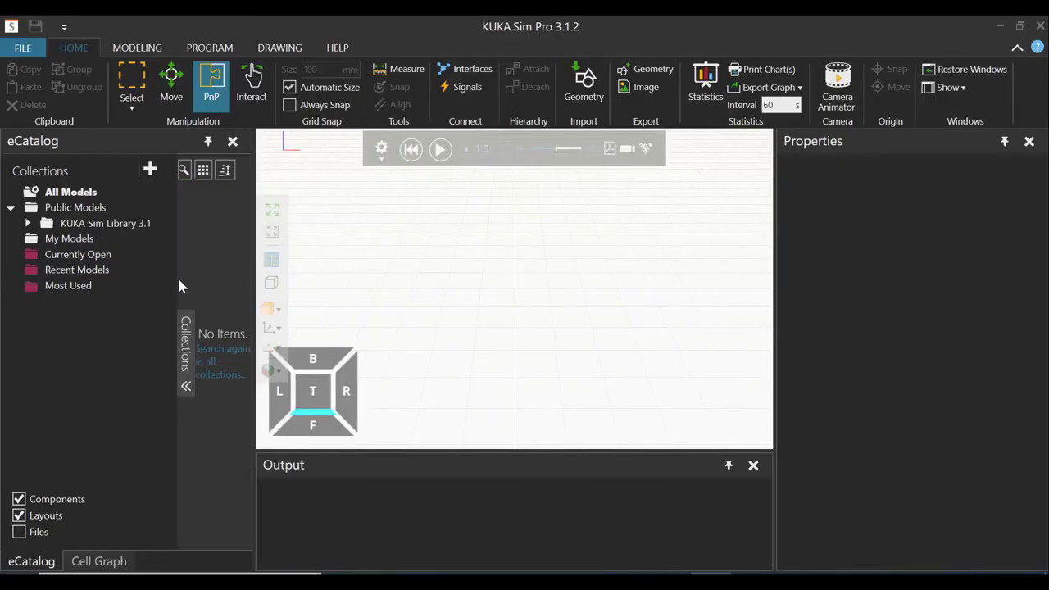
mouse_move(171, 299)
mouse_down()
mouse_move(147, 301)
mouse_move(172, 301)
mouse_up()
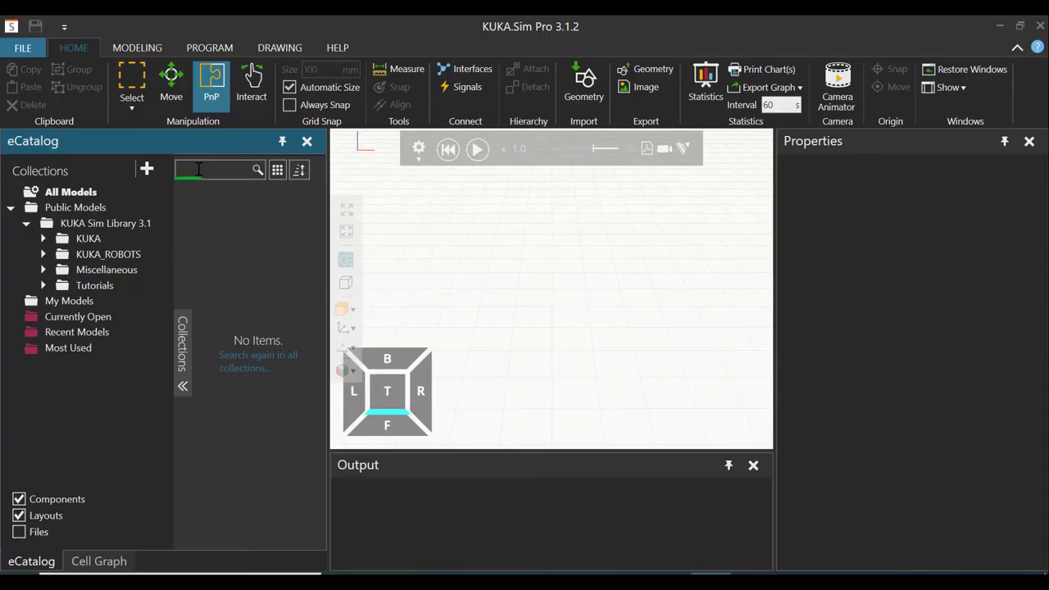
click(198, 169)
text(kr 210)
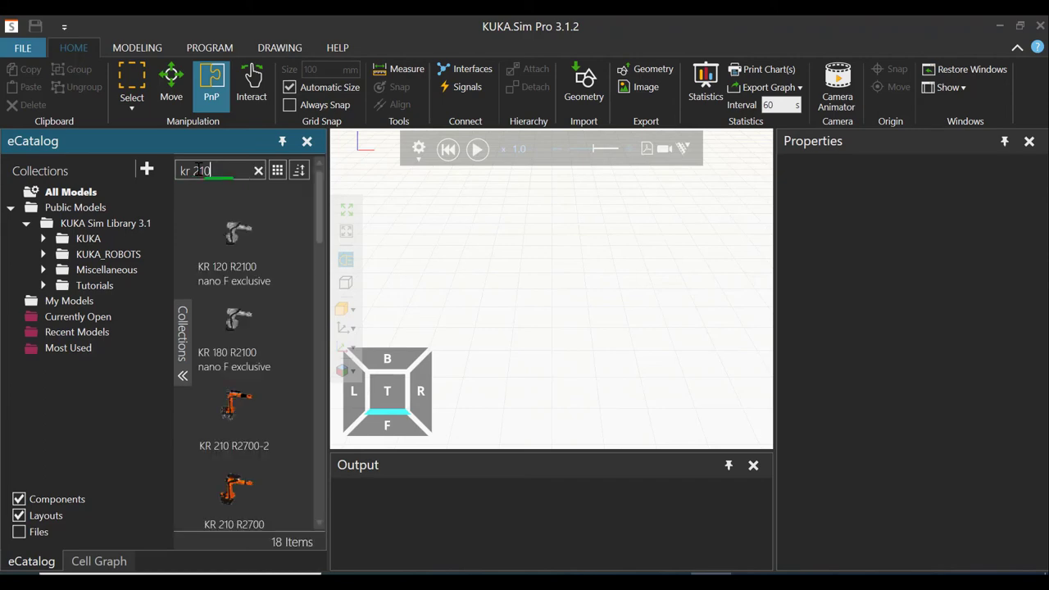
text( r2700)
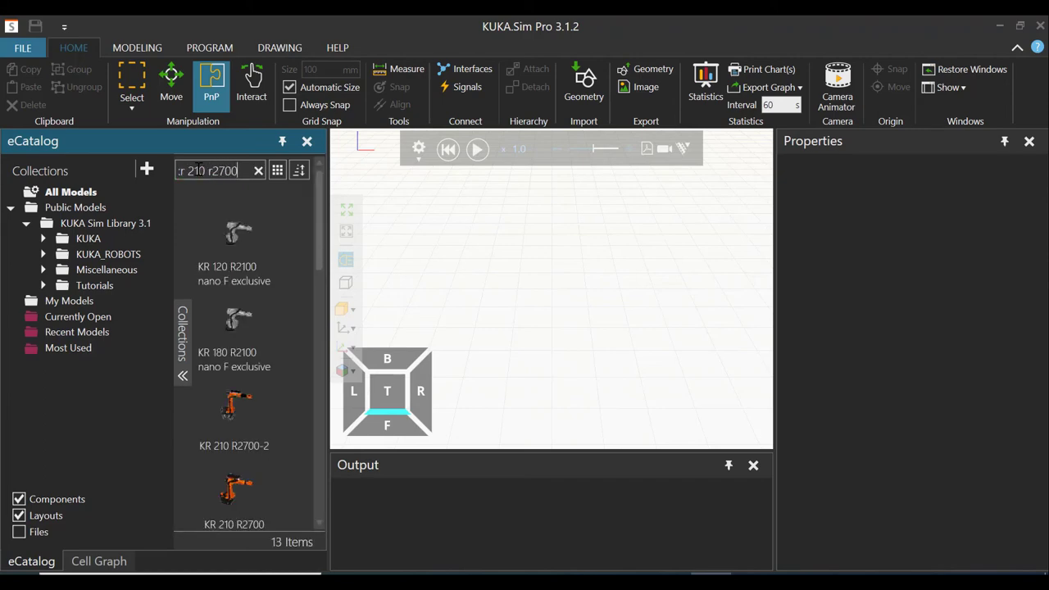
text( ex)
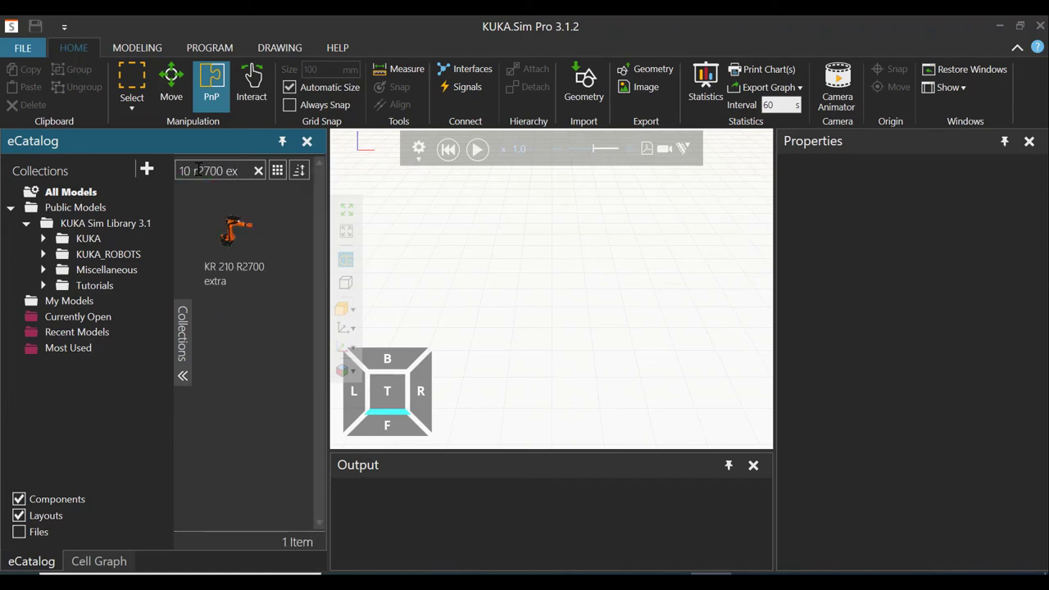
click(225, 251)
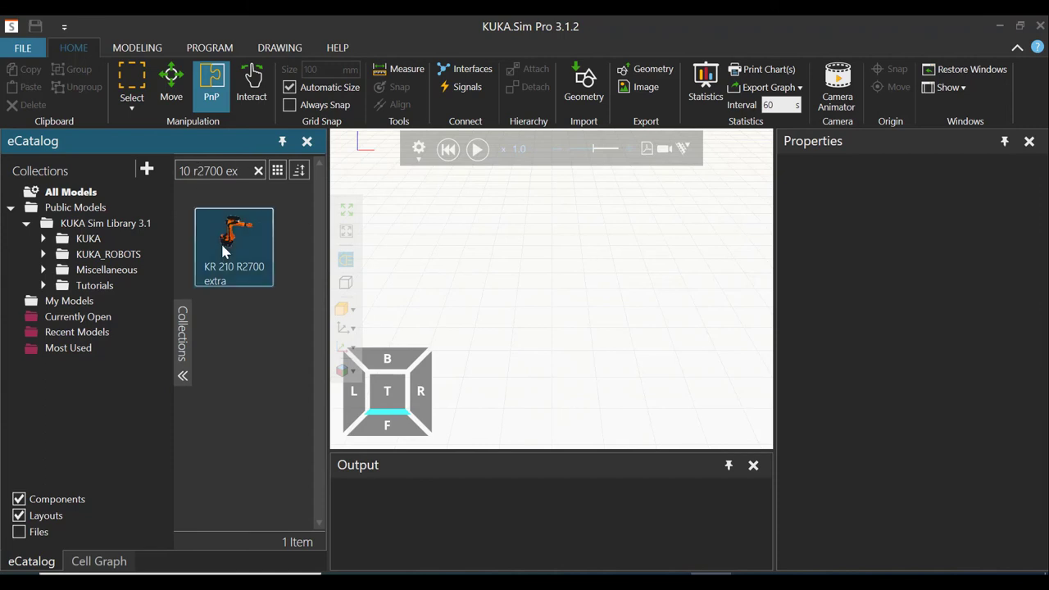
double_click(224, 251)
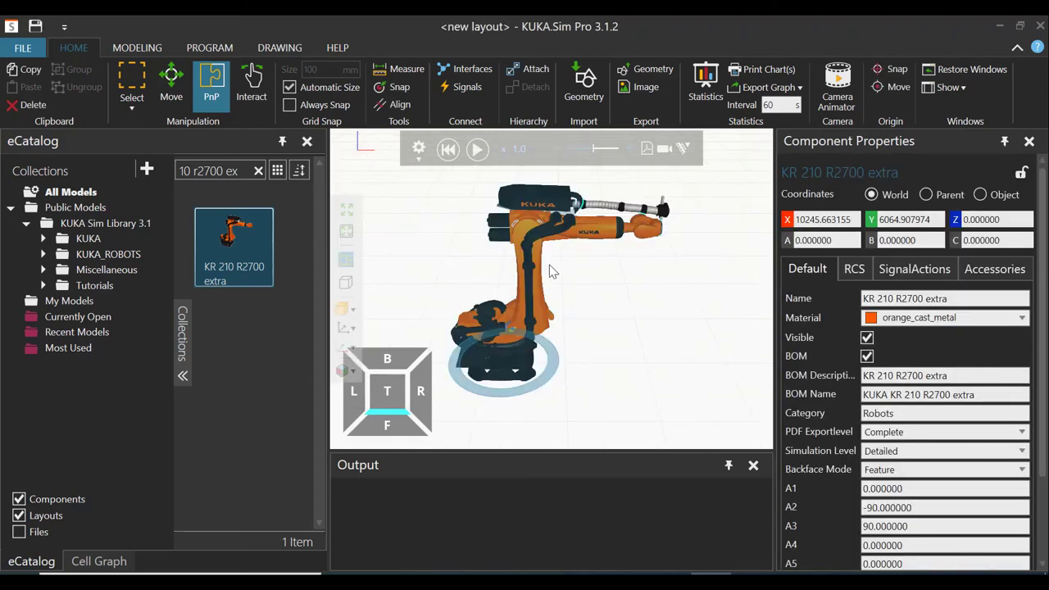
mouse_move(622, 293)
mouse_down()
mouse_move(562, 297)
mouse_move(612, 289)
mouse_up()
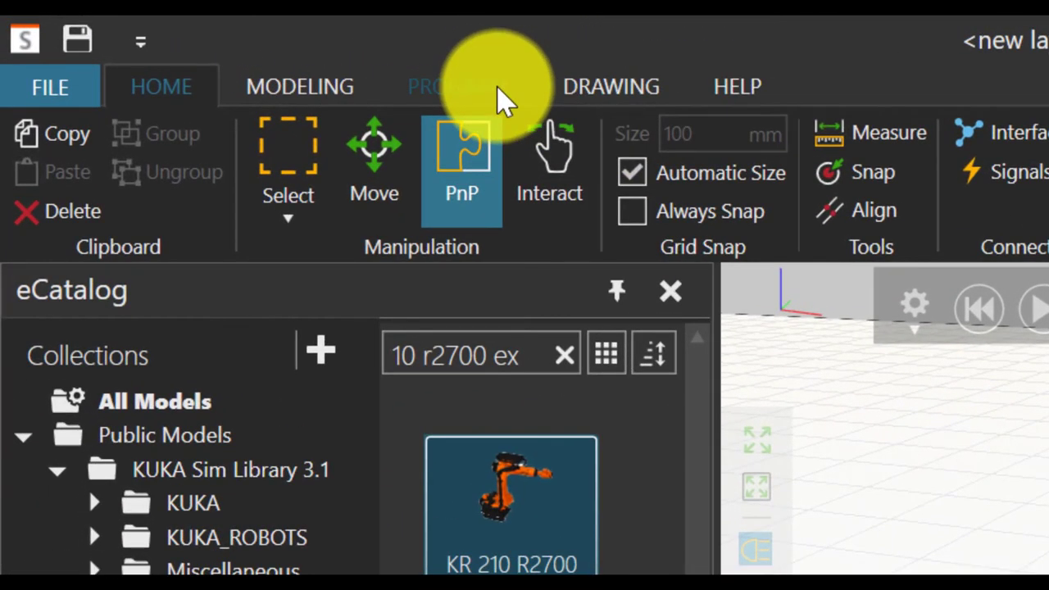
Connect the robot through the VRC tab to host 192.168.57.128
click(501, 100)
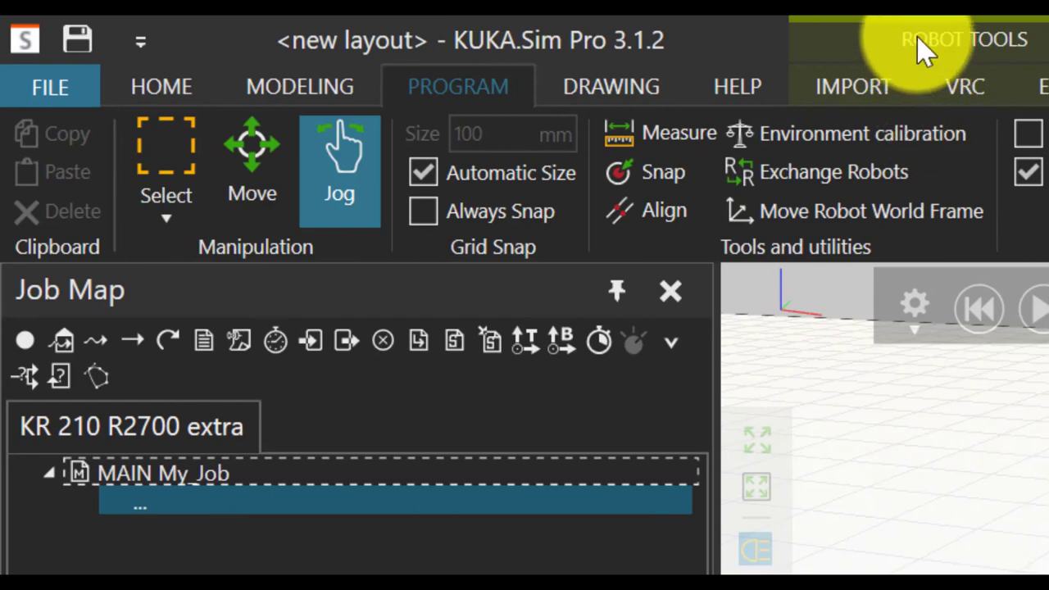
click(979, 92)
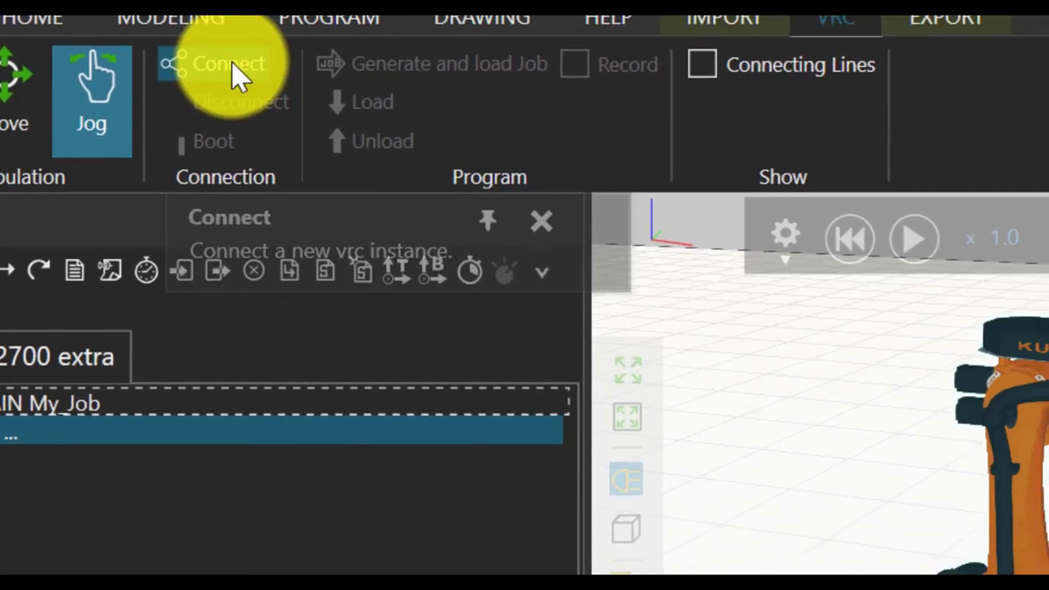
click(360, 139)
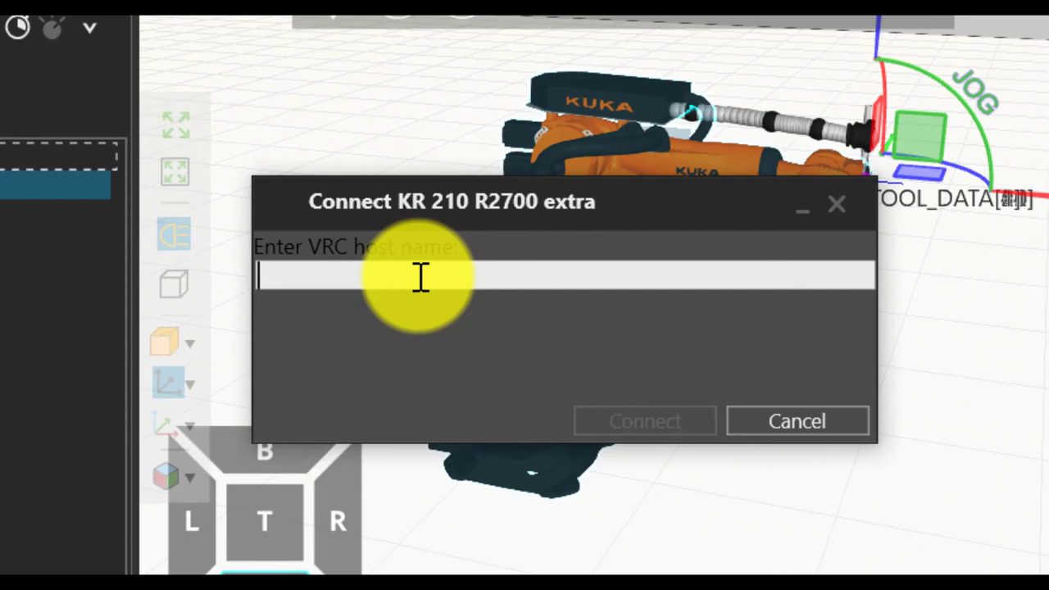
text(192.168.57.128)
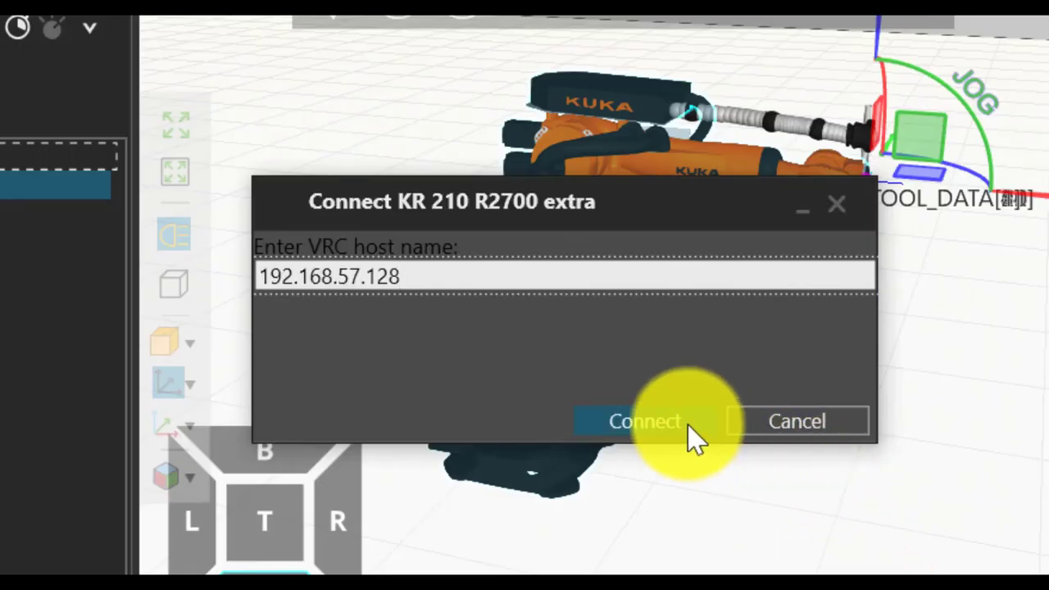
click(693, 435)
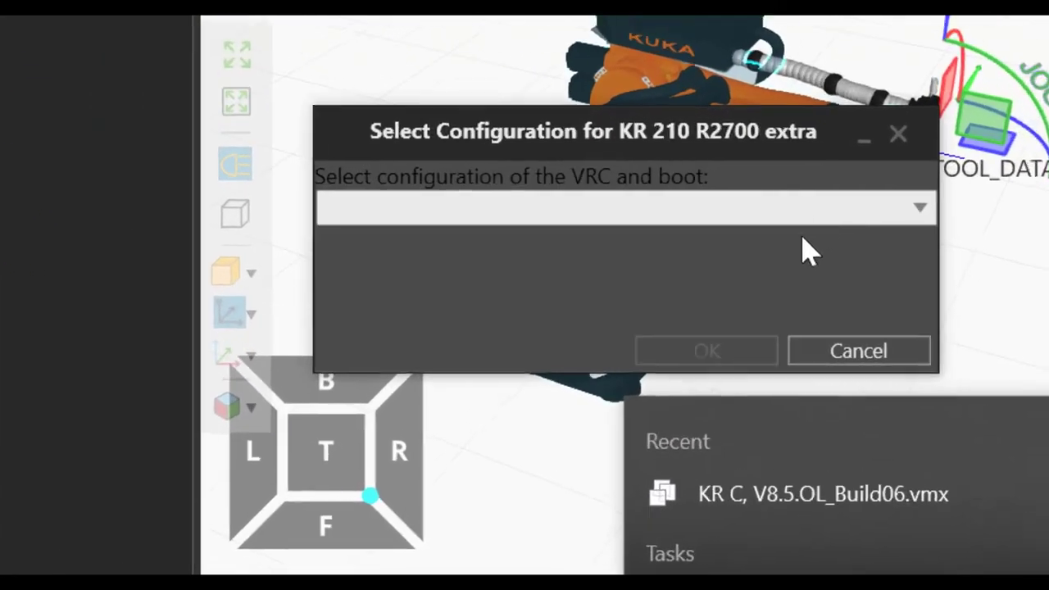
Choose the KRC4-KR210R2700_EXTRA-FLOOR configuration and boot the virtual controller
click(618, 280)
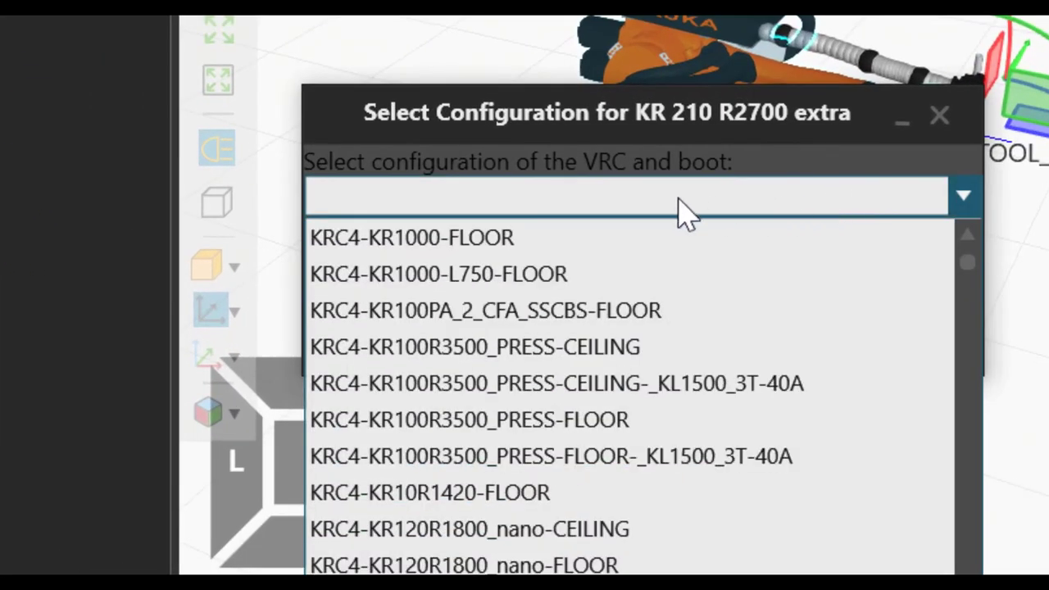
scroll(680, 352, down, 10)
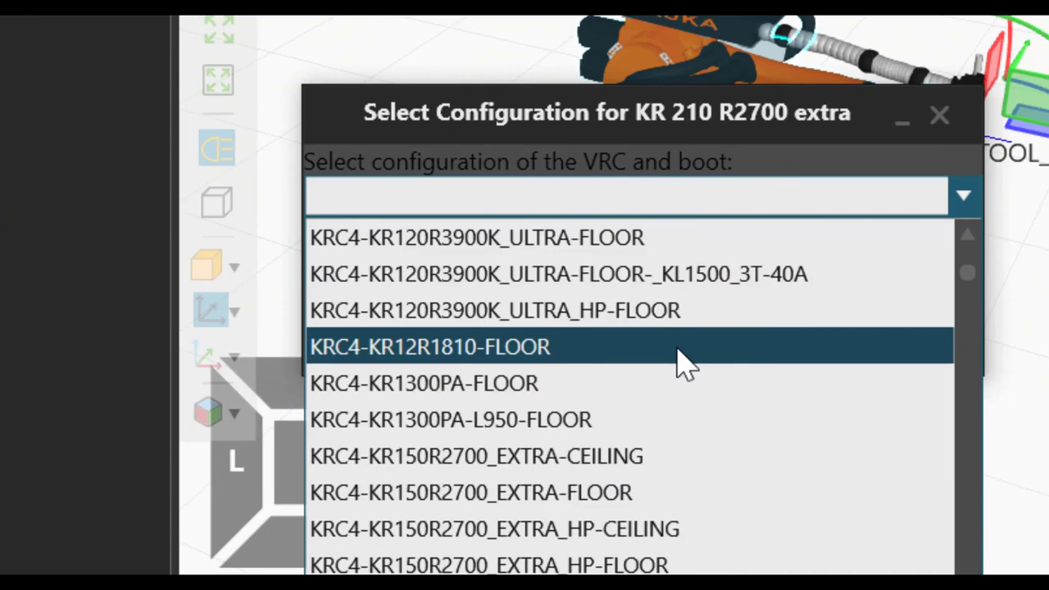
scroll(680, 360, down, 7)
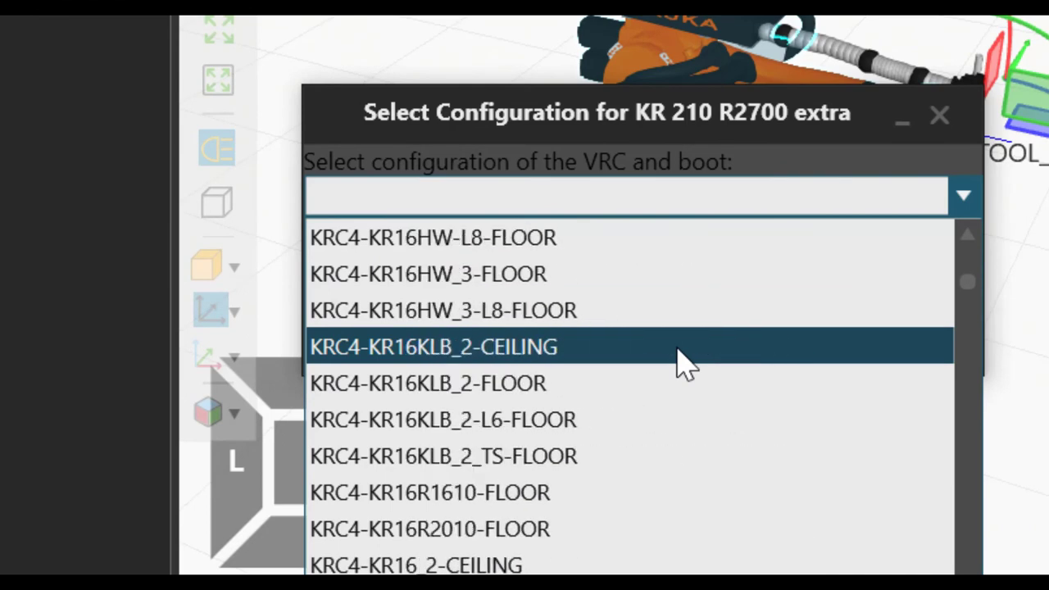
scroll(680, 360, down, 8)
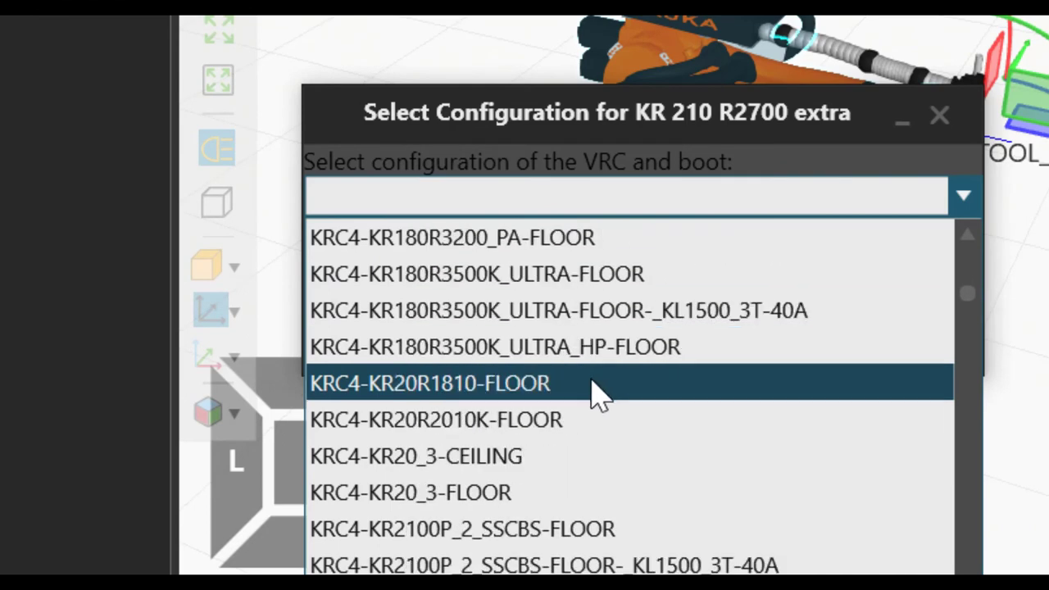
scroll(597, 393, down, 4)
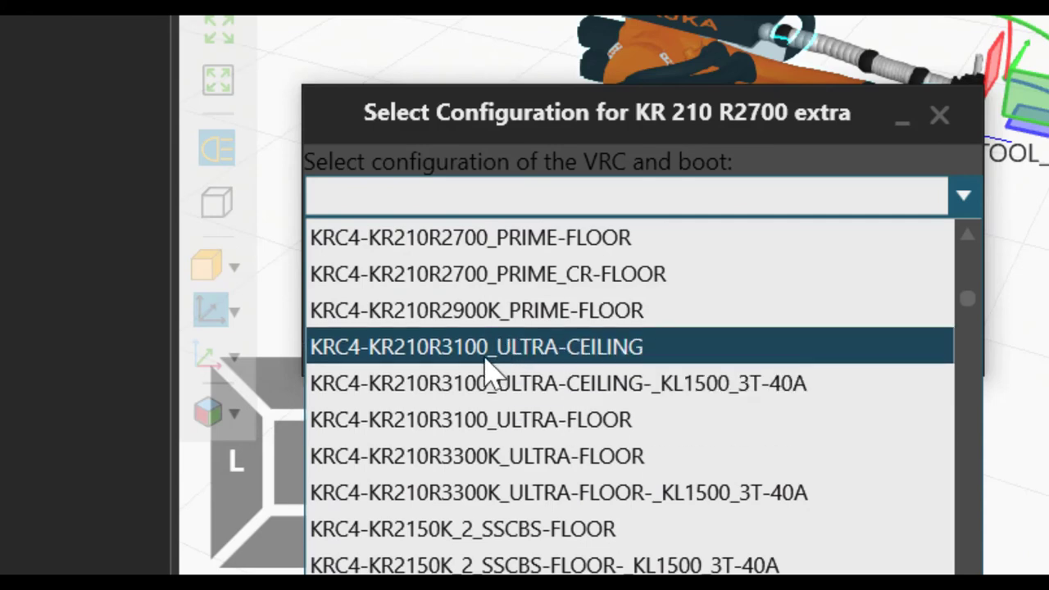
scroll(485, 373, up, 1)
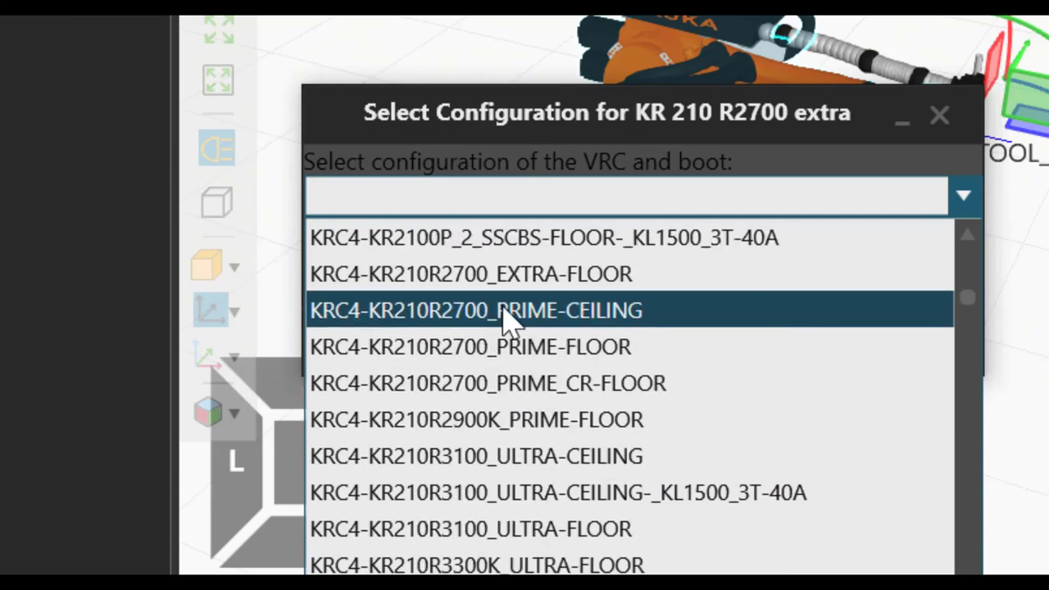
click(578, 283)
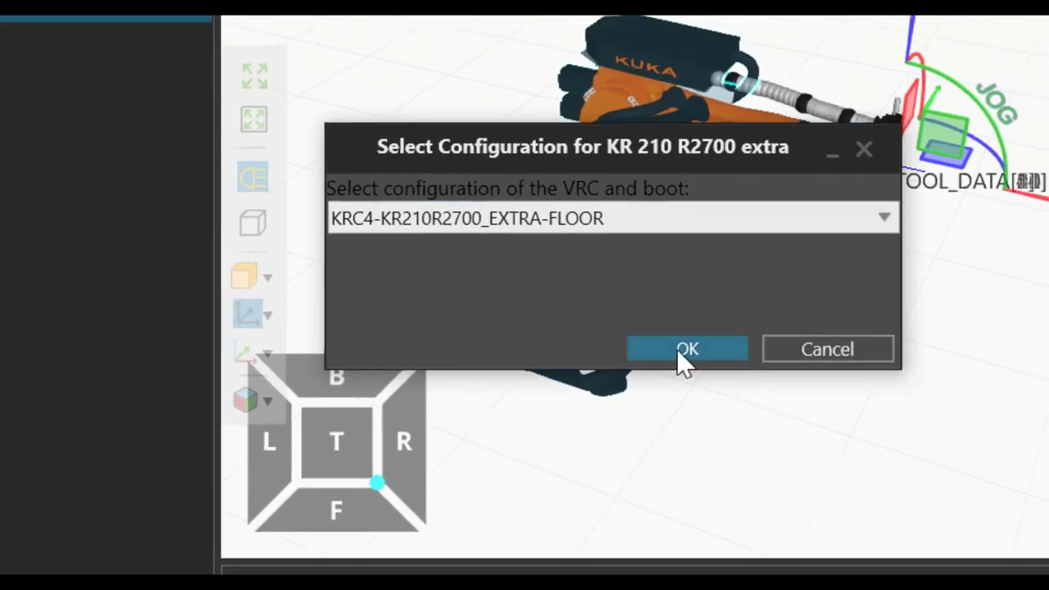
click(709, 354)
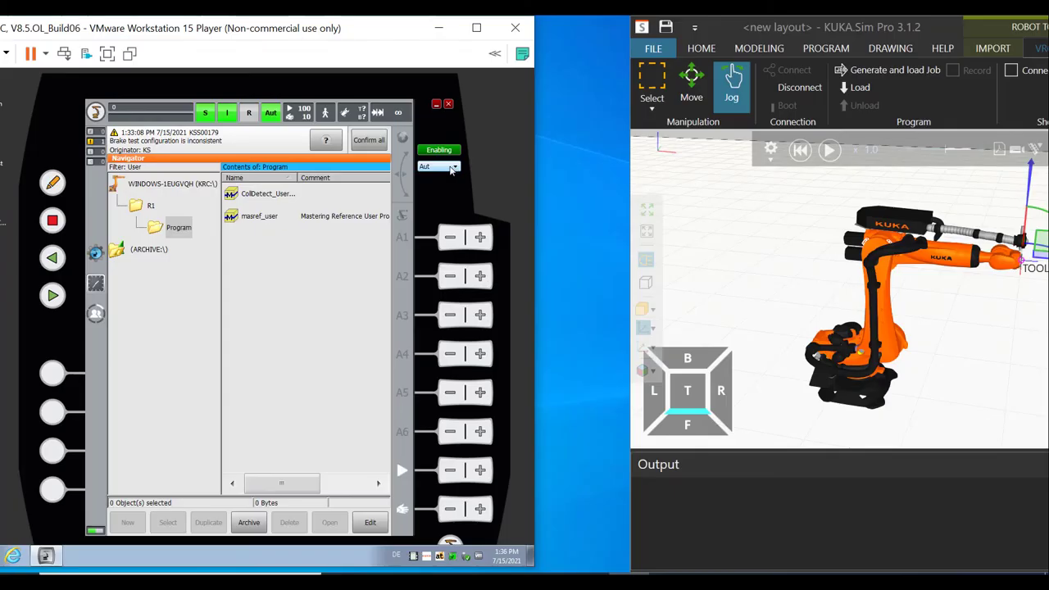
Switch to T1, jog A1 both directions and A3, then reset the simulation home
click(441, 168)
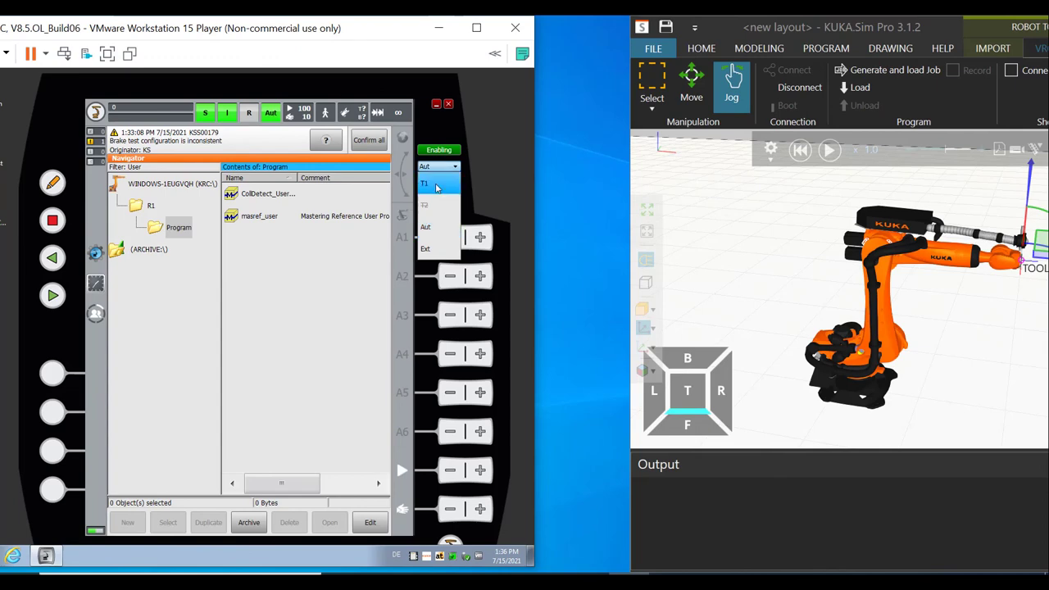
click(436, 186)
click(482, 237)
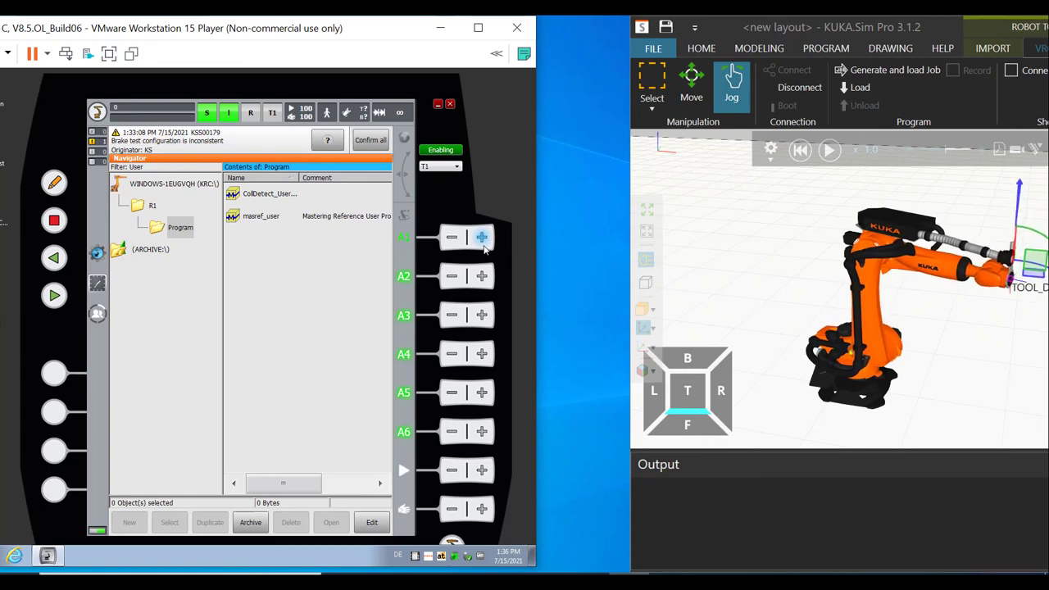
click(451, 238)
click(452, 237)
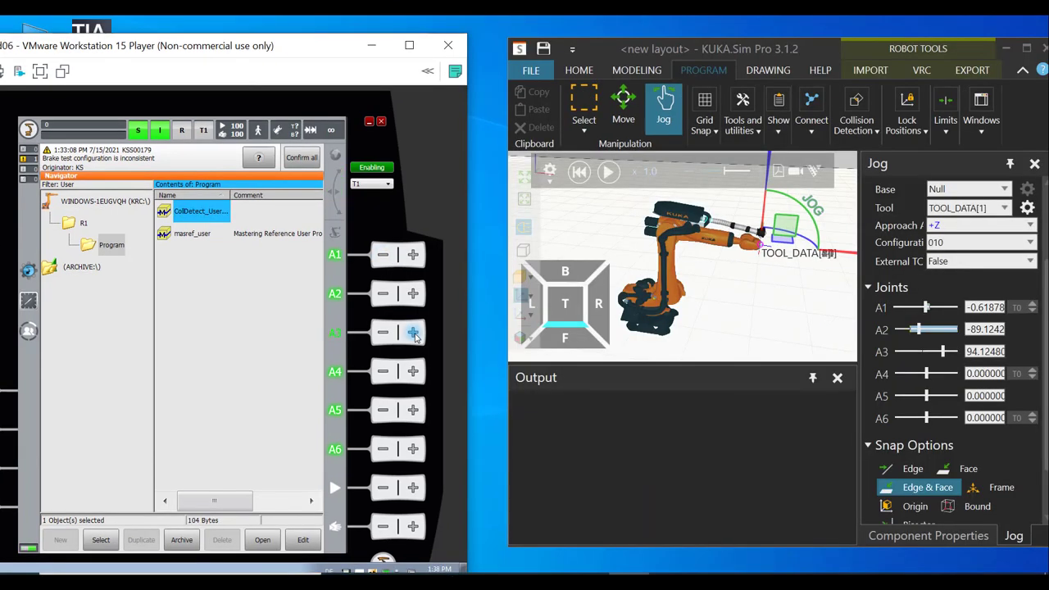
click(387, 334)
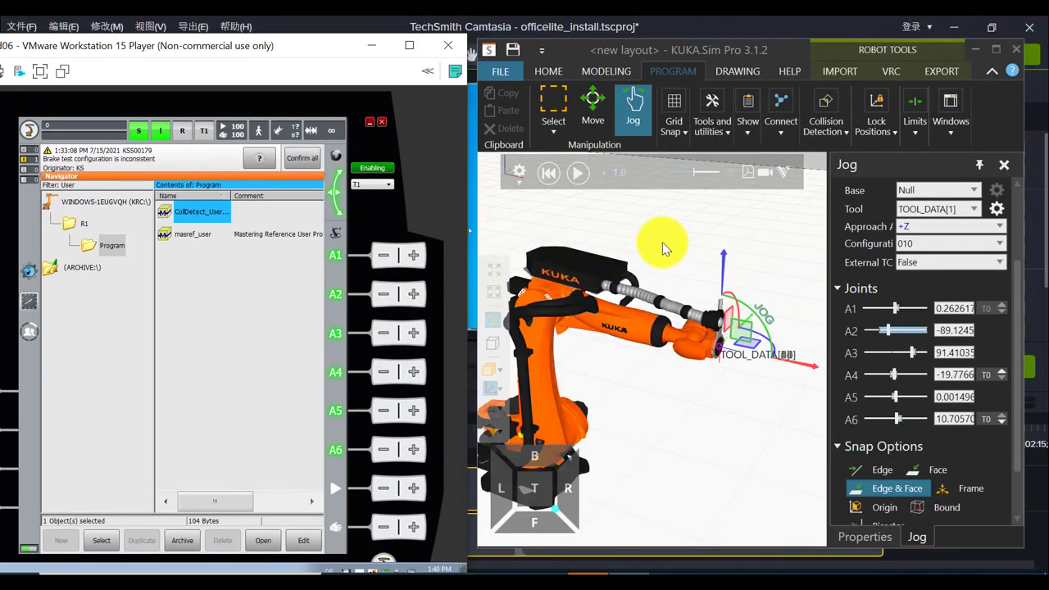
drag(662, 241, 696, 259)
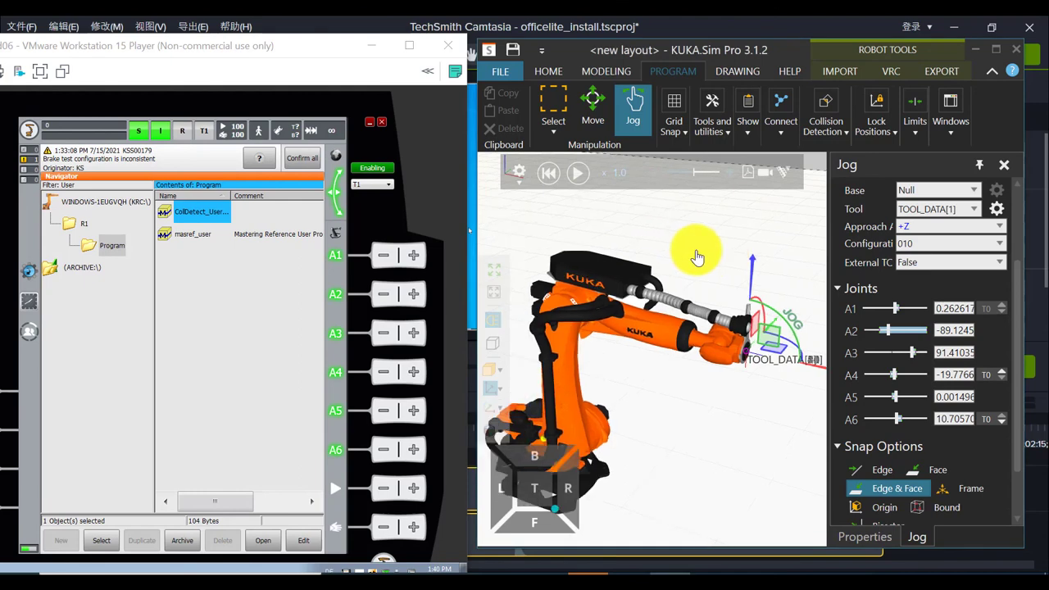
click(544, 174)
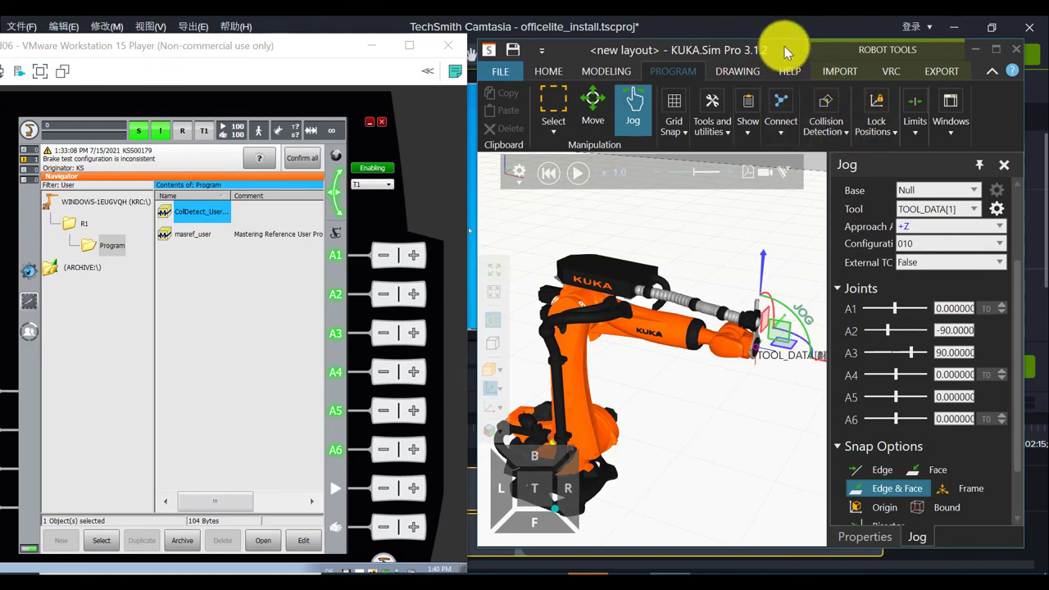
Disconnect the KR 210 R2700 extra from the VRC and confirm controller shutdown
click(889, 72)
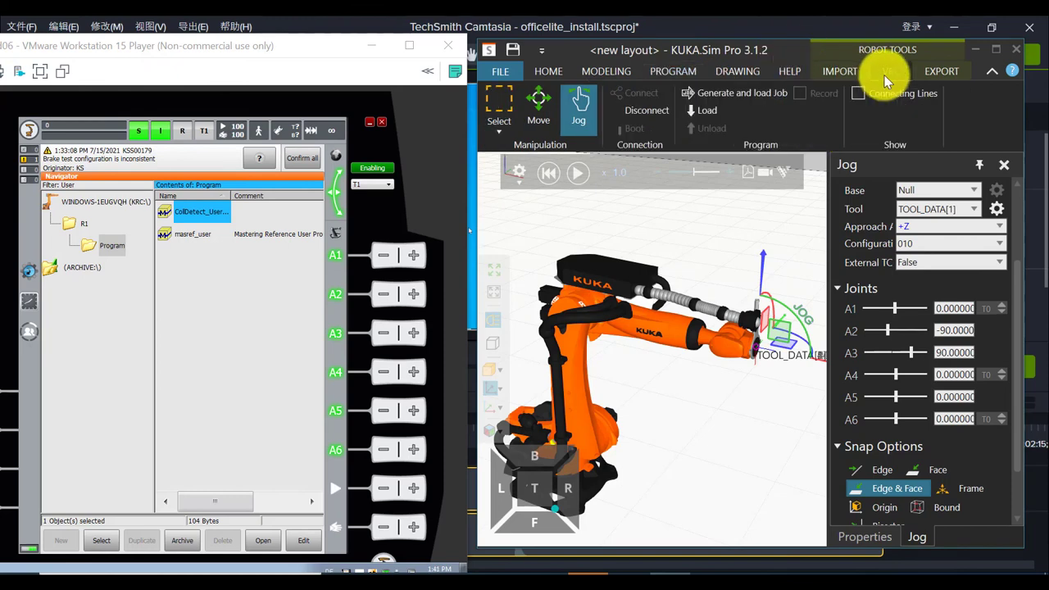
click(648, 109)
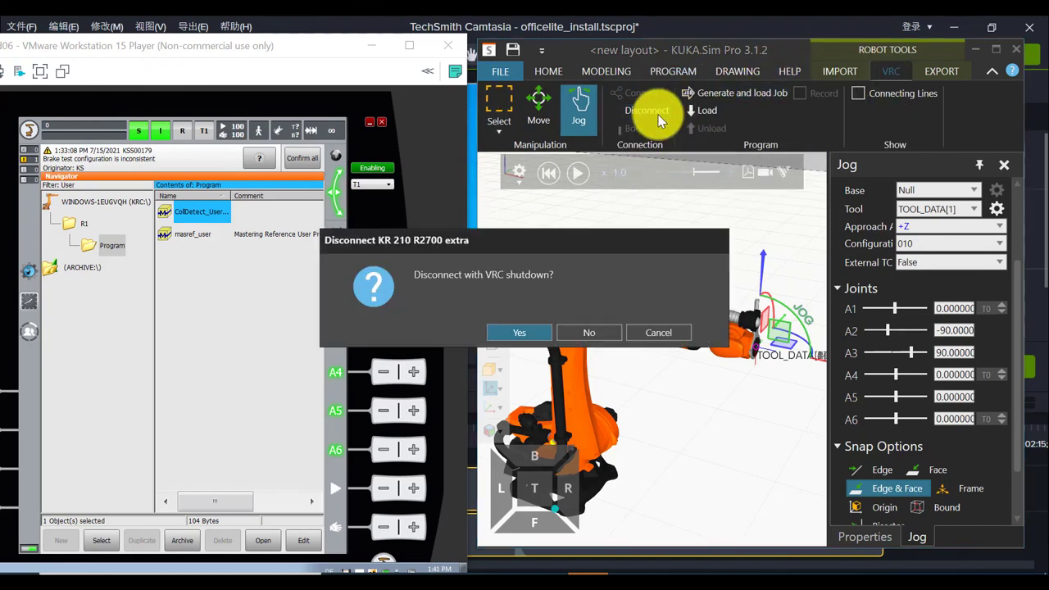
click(528, 331)
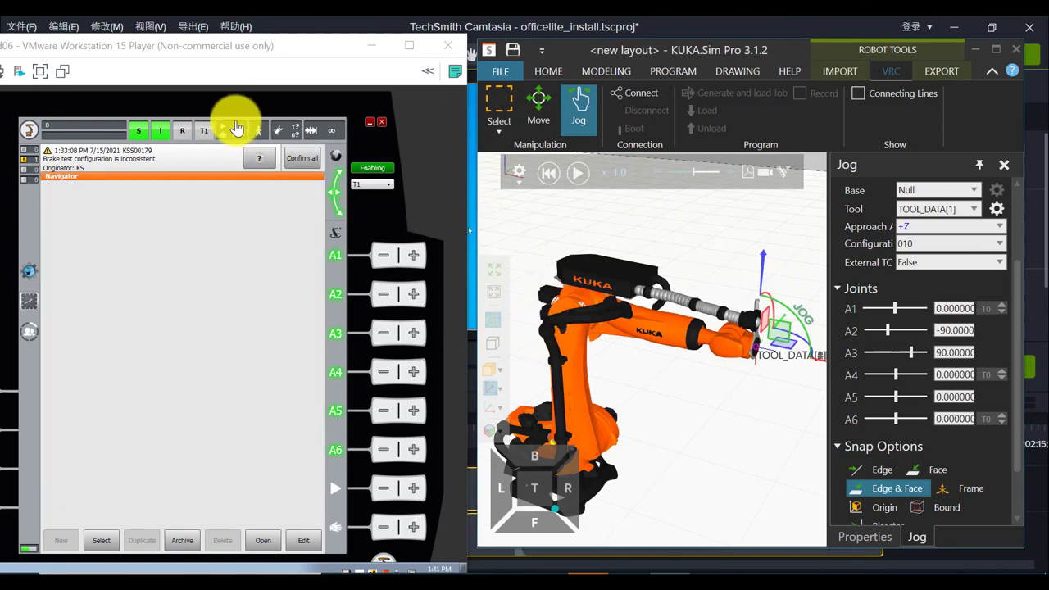